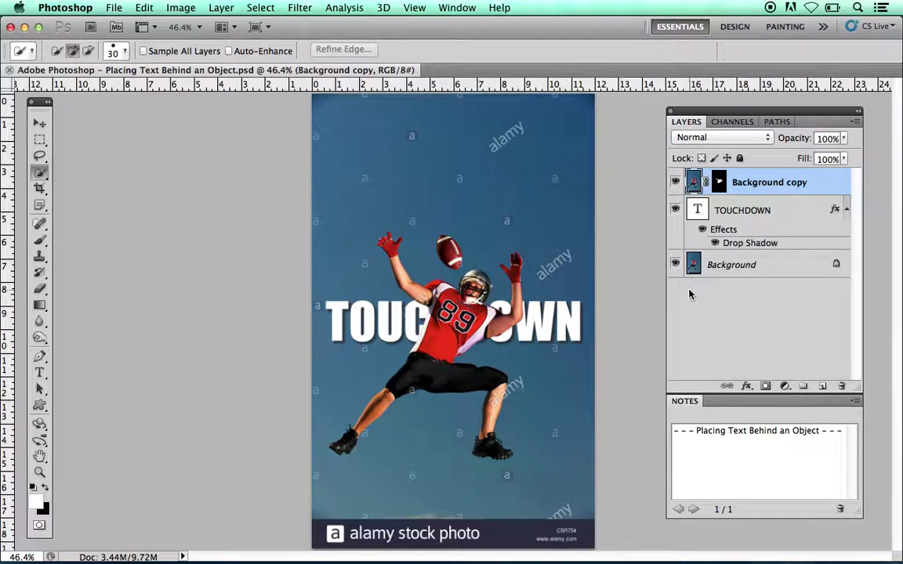
- Toggle the cut-out player and TOUCHDOWN layers off and on to preview the finished result
left_click(840, 430)
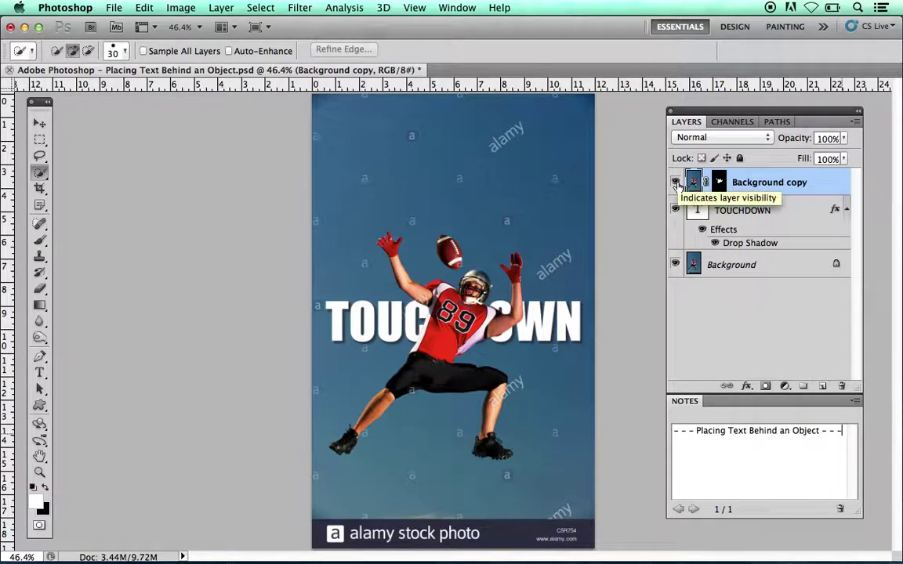
left_click(675, 183)
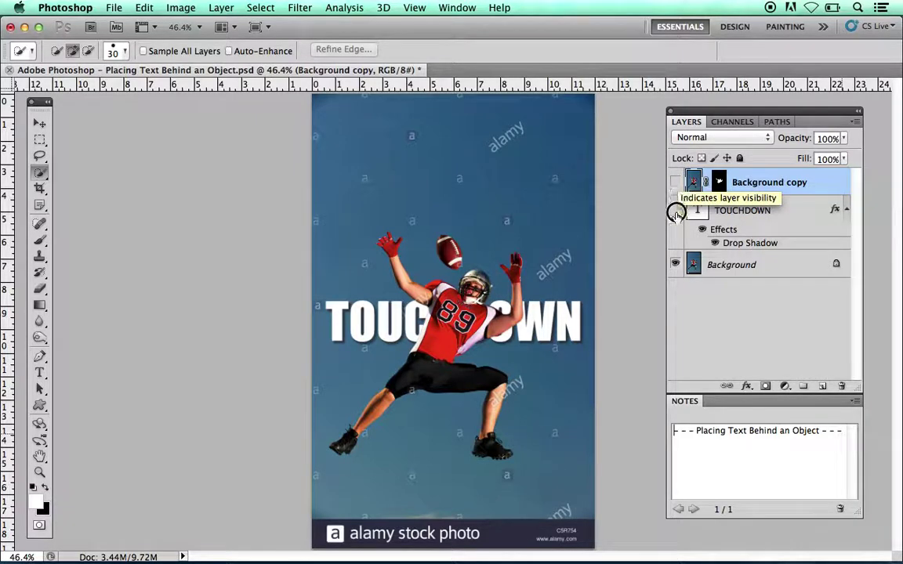
left_click(675, 211)
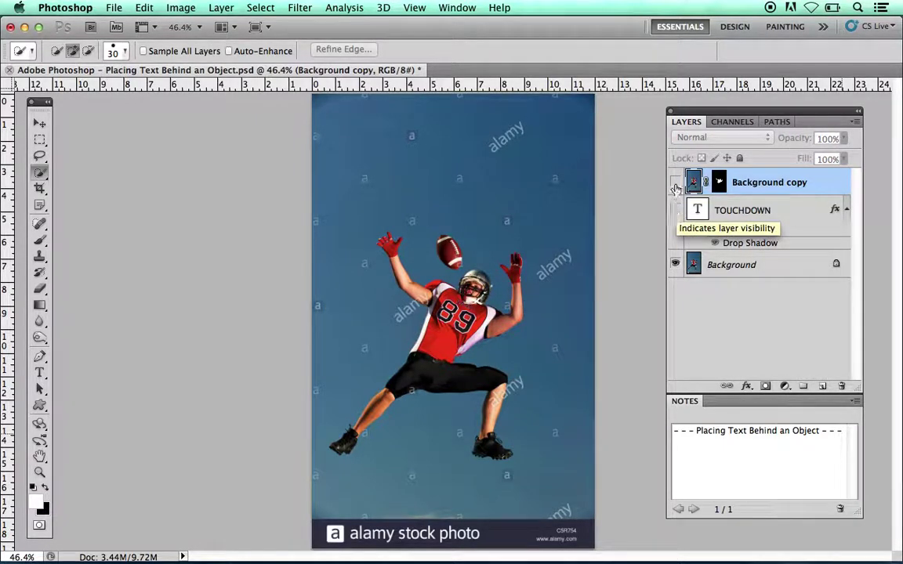
left_click(675, 183)
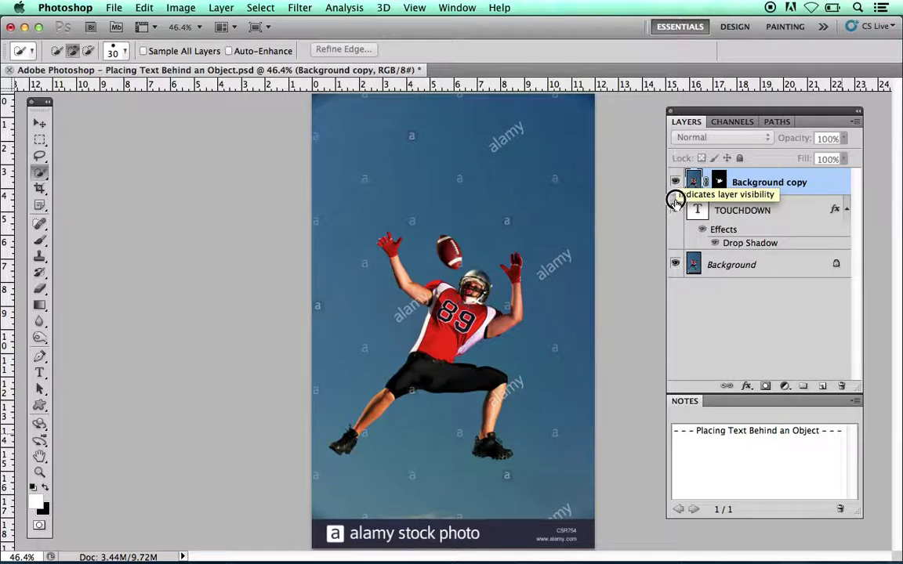
left_click(676, 210)
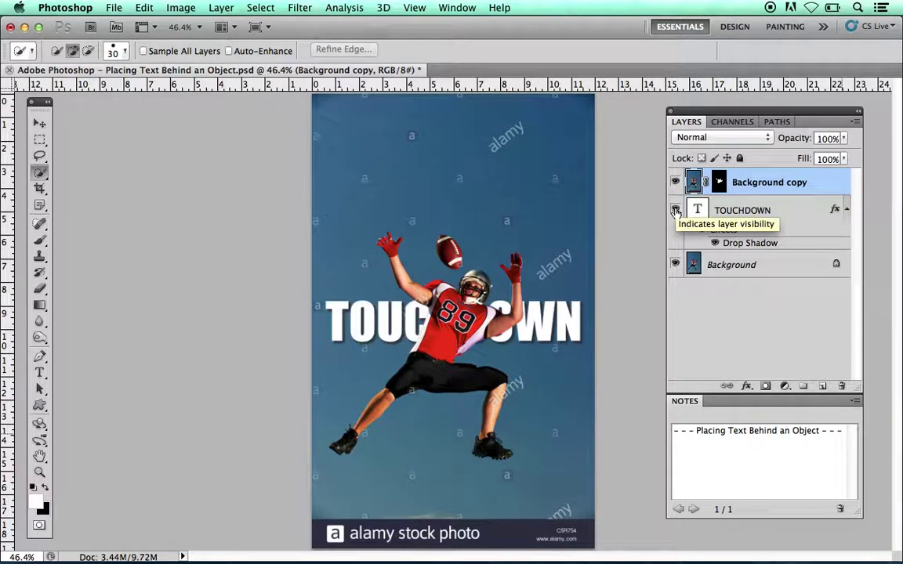
left_click(675, 182)
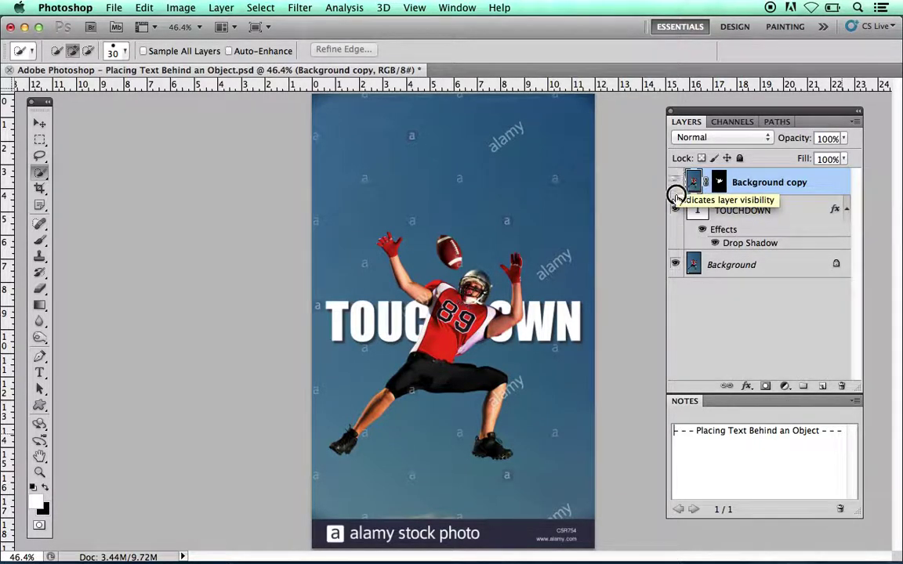
left_click(675, 210)
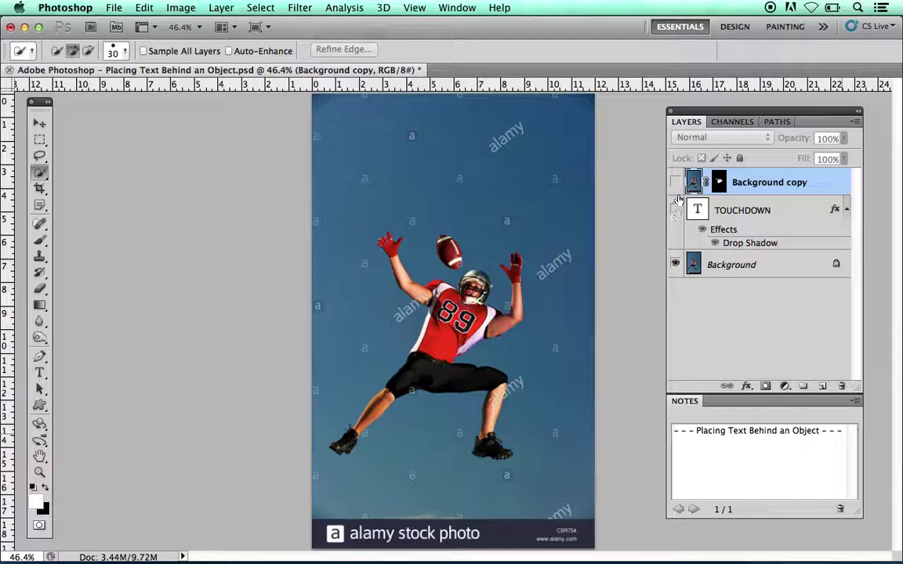
left_click(675, 182)
left_click(675, 208)
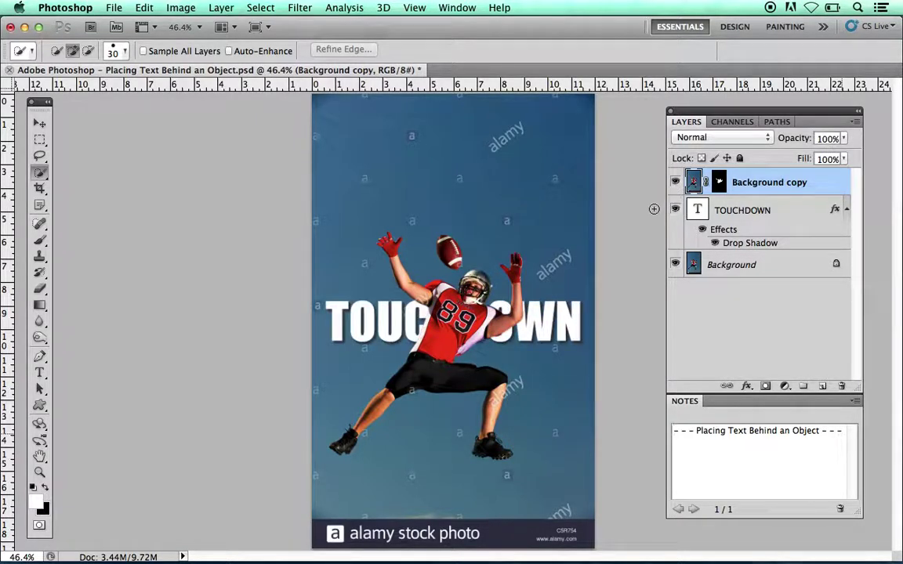
- Open the american-football-player JPG and fit it on screen
left_click(115, 8)
left_click(144, 39)
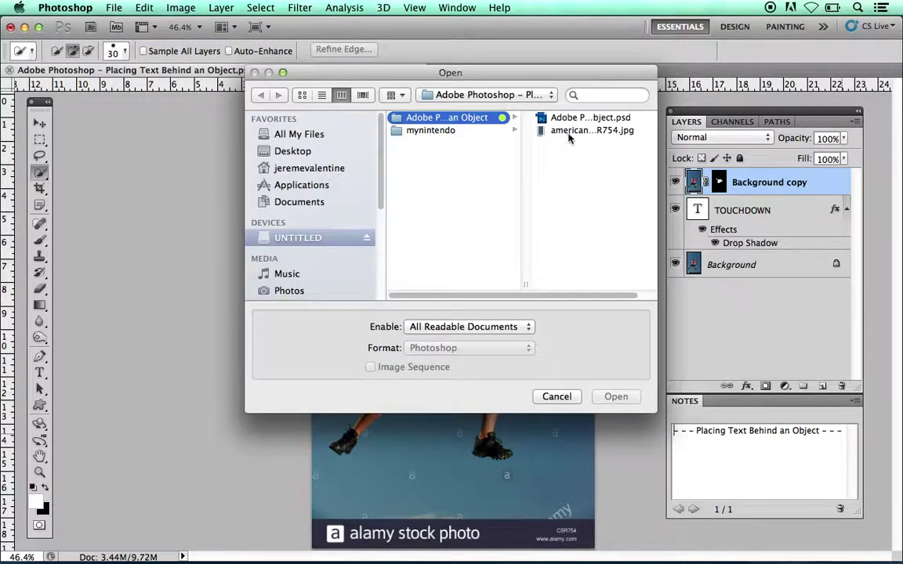
left_click(548, 130)
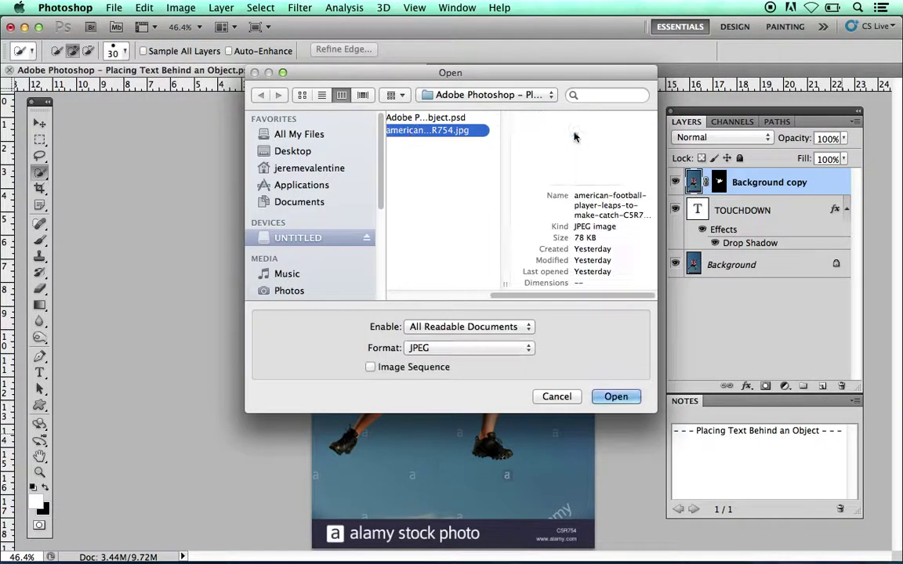
left_click(619, 397)
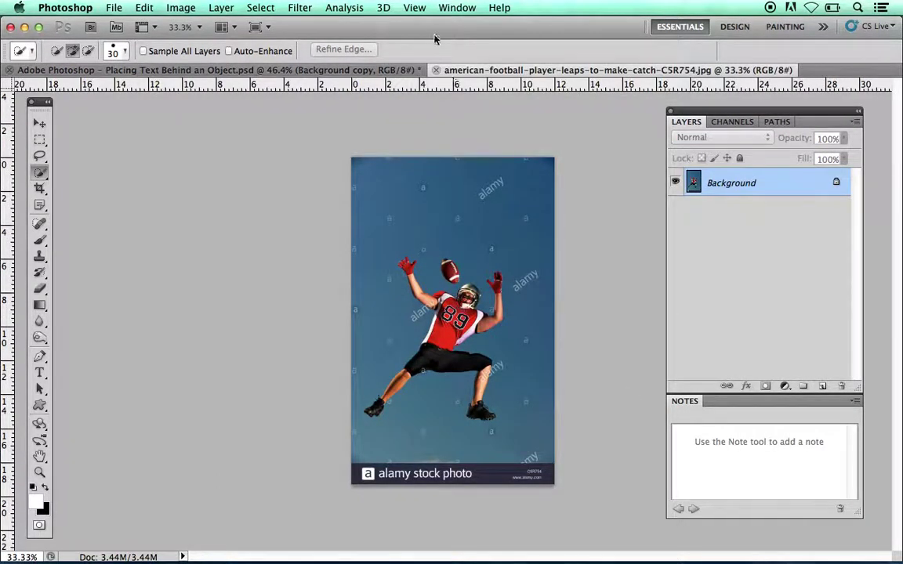
left_click(415, 8)
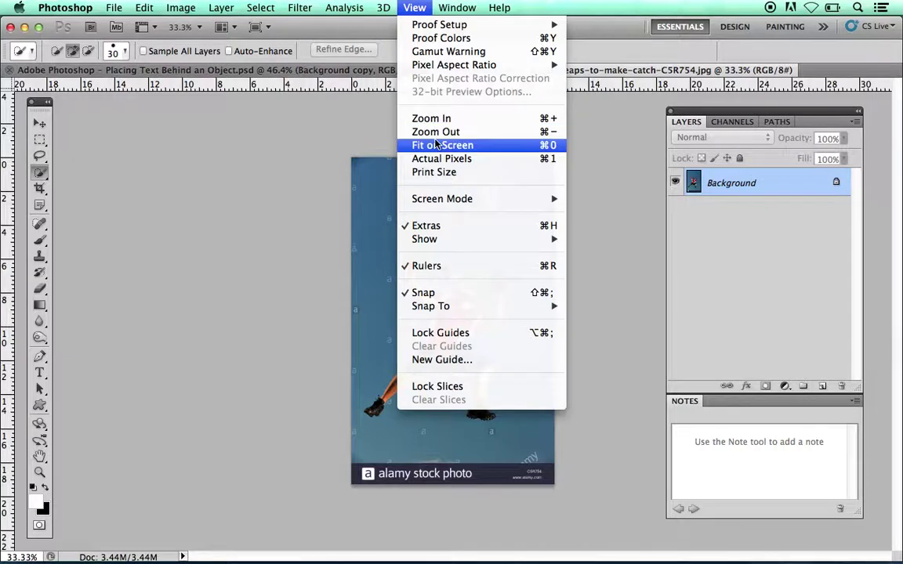
left_click(478, 145)
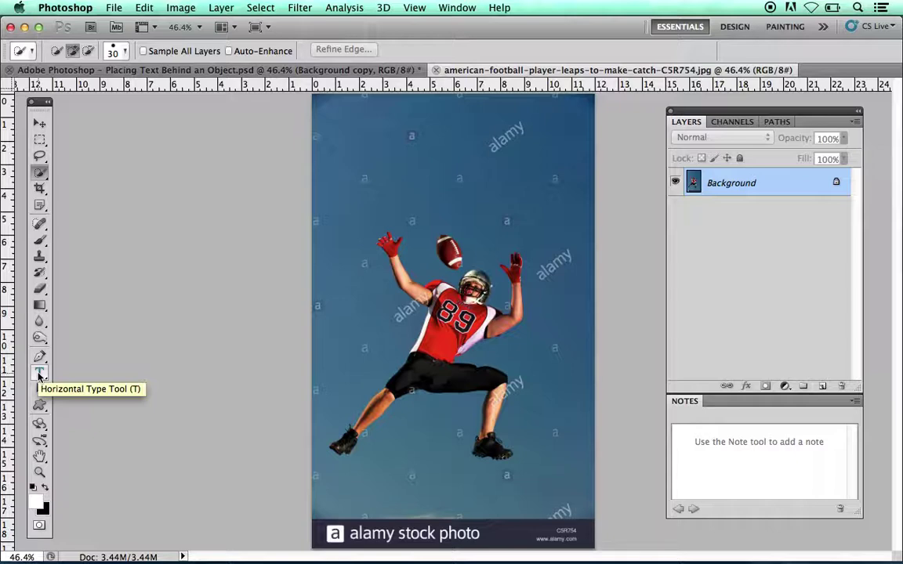
left_click(39, 374)
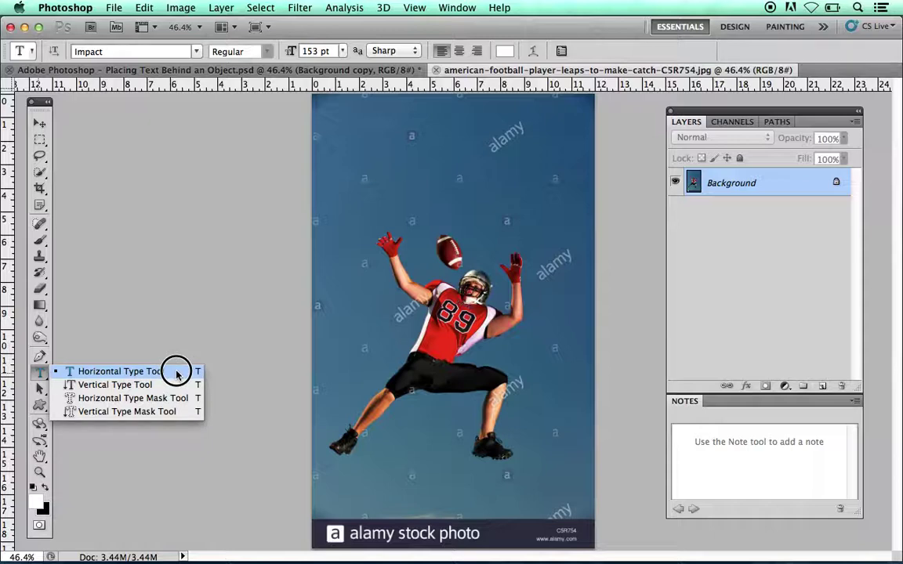
- Set horizontal type to Impact Regular, 153 pt, white, and place the cursor left of the player
left_click(176, 373)
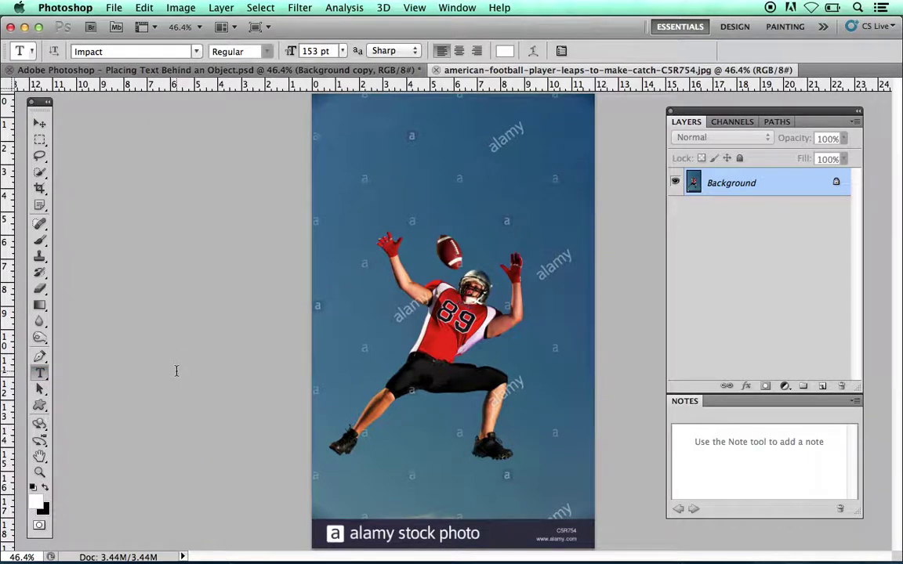
left_click(187, 51)
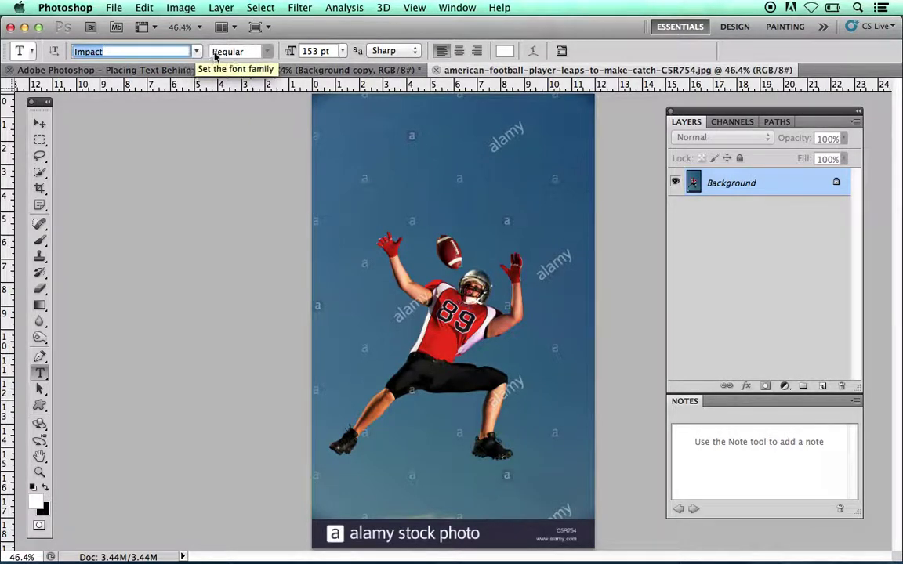
key("Return")
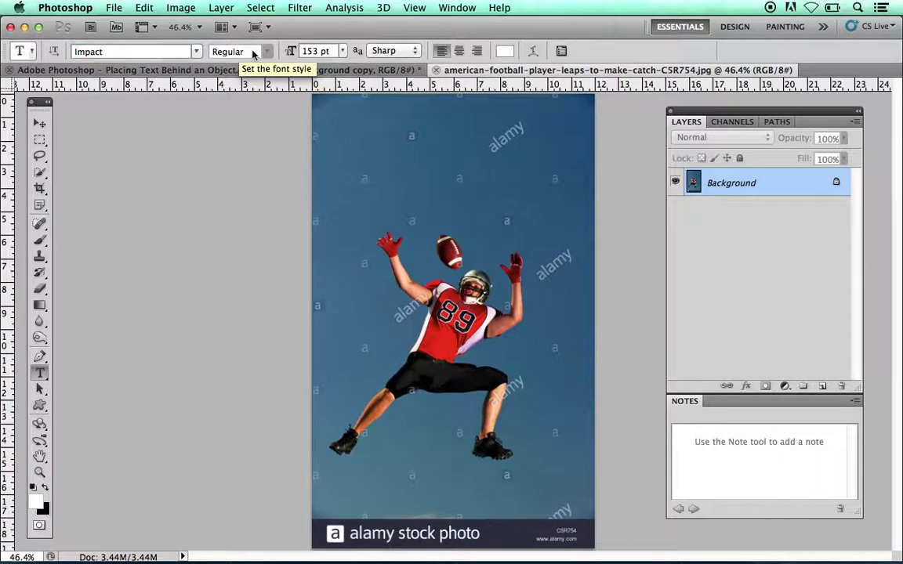
left_click(334, 51)
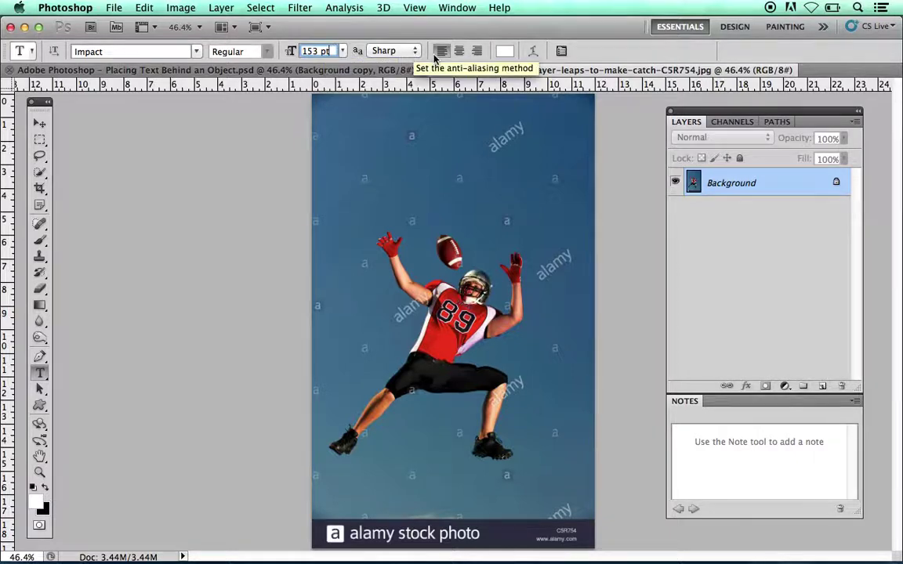
left_click(504, 52)
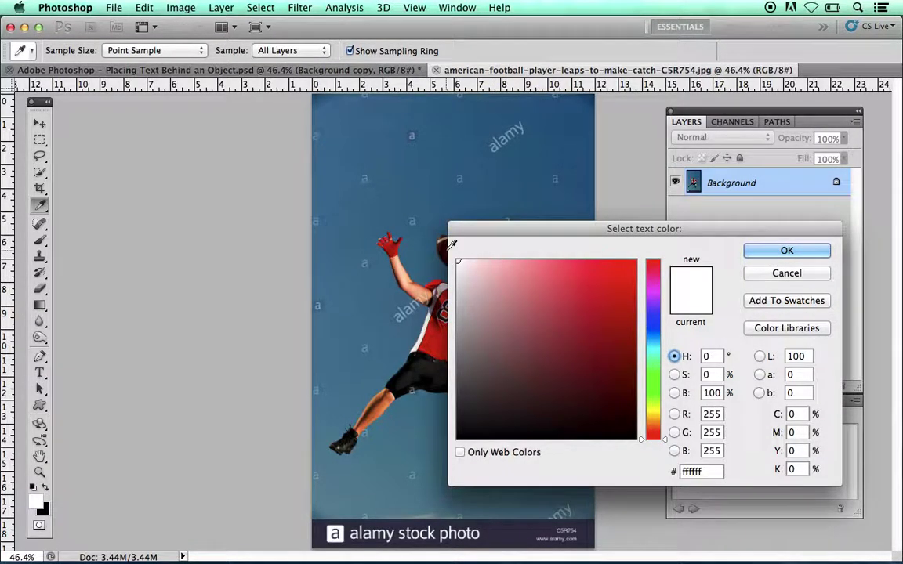
left_click(809, 251)
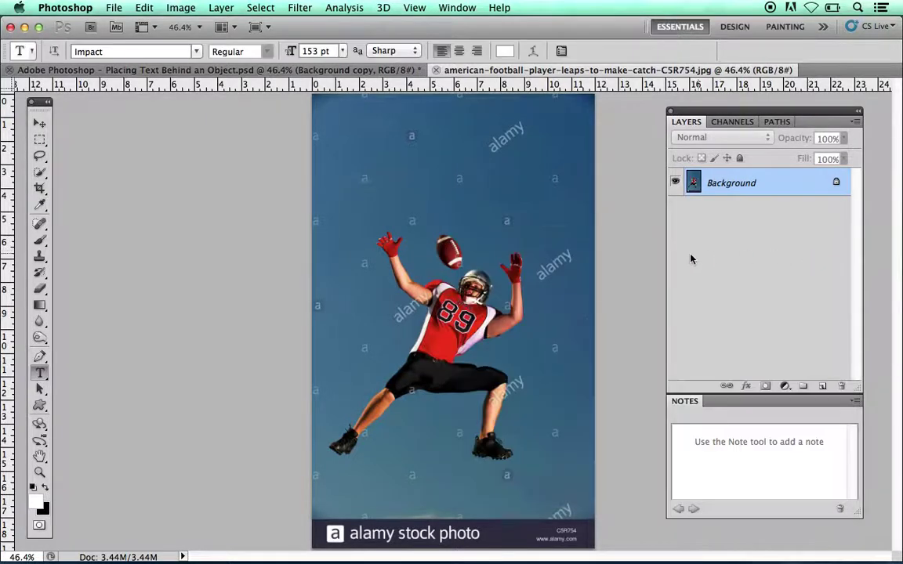
left_click(337, 327)
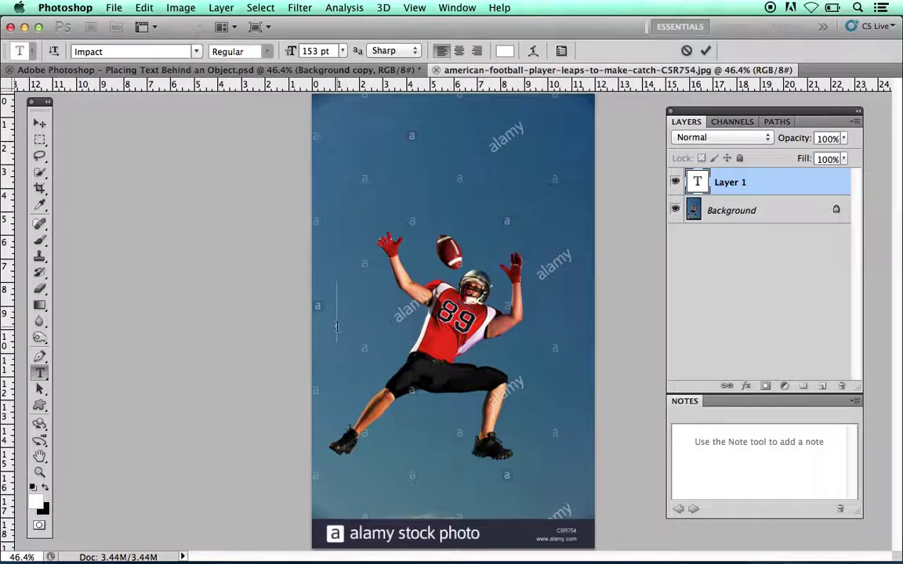
- Type the word TOUCHDOWN on the canvas
type("TOUC")
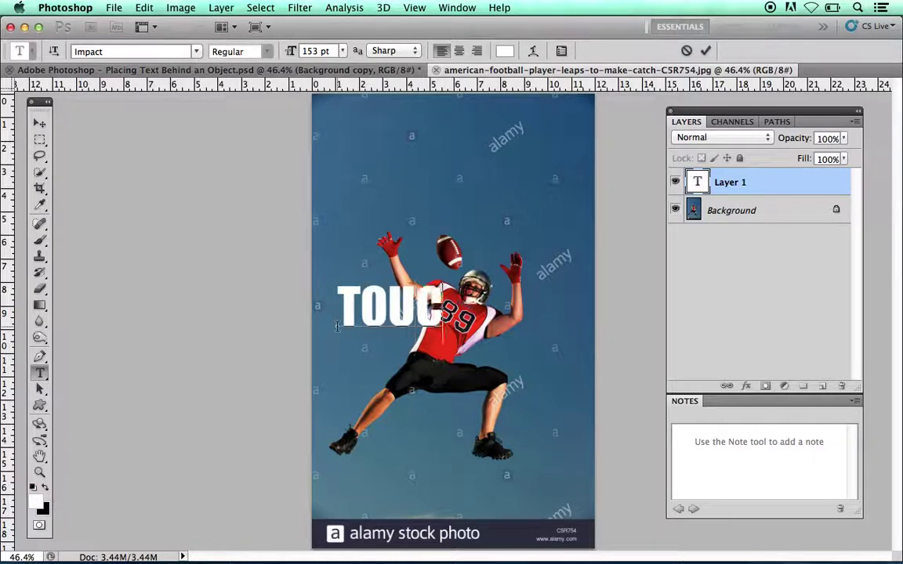
type("HDOW")
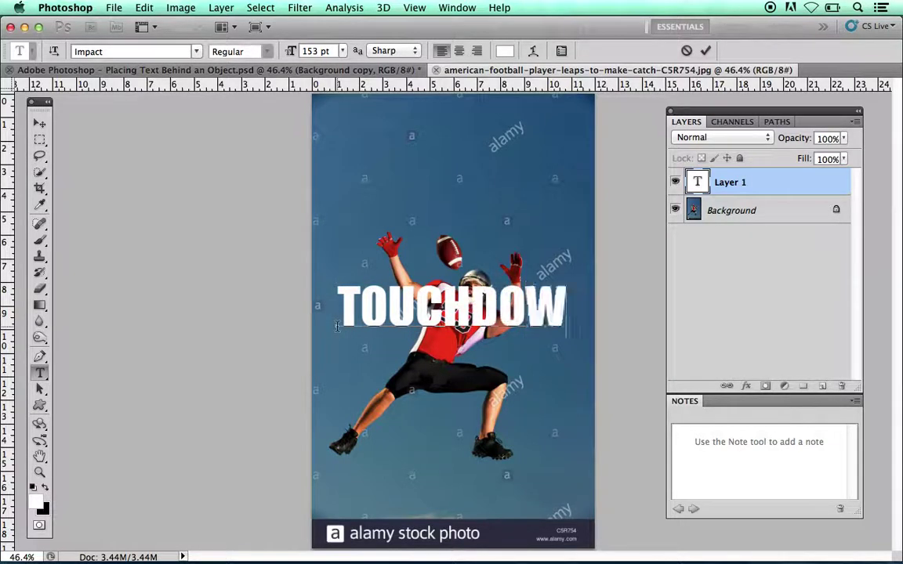
type("N")
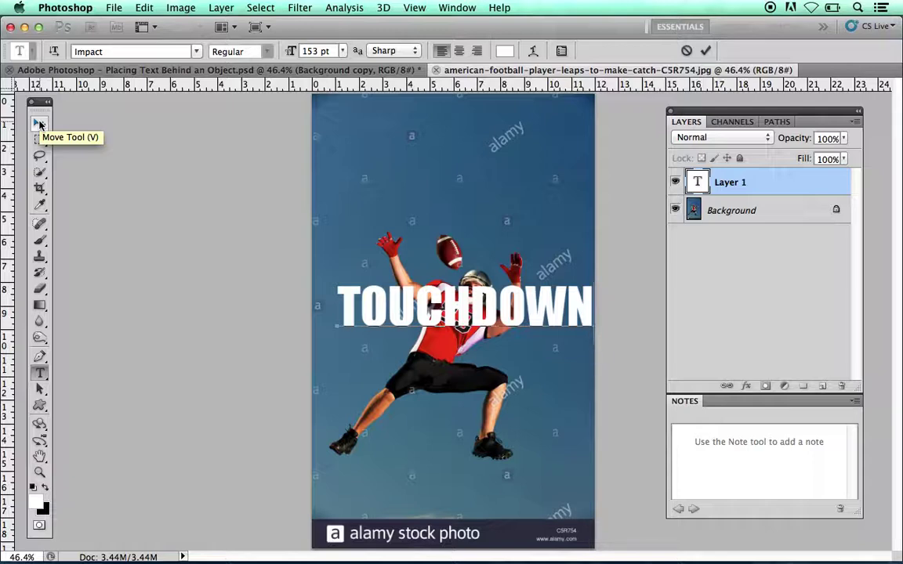
- Commit the TOUCHDOWN text and nudge it slightly down and left
left_click(40, 123)
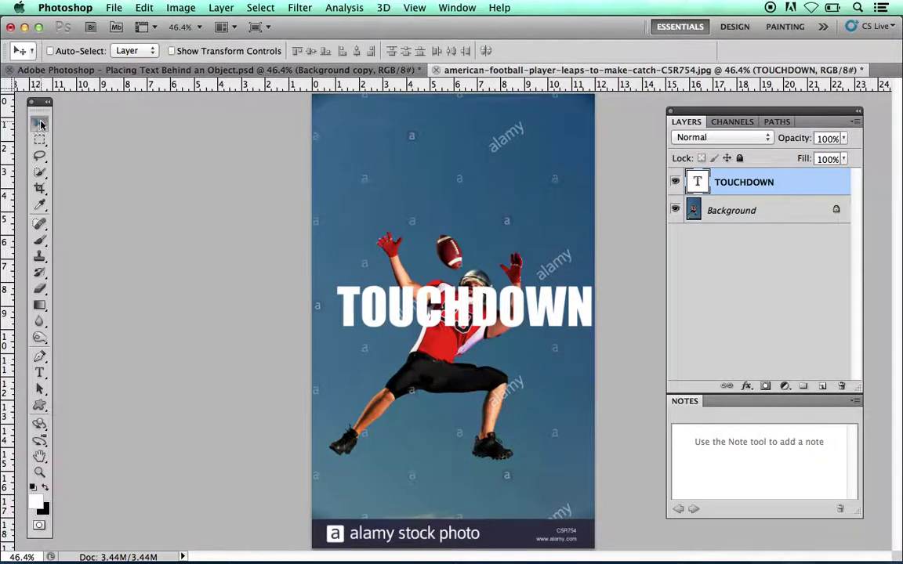
left_click_drag(515, 314, 507, 337)
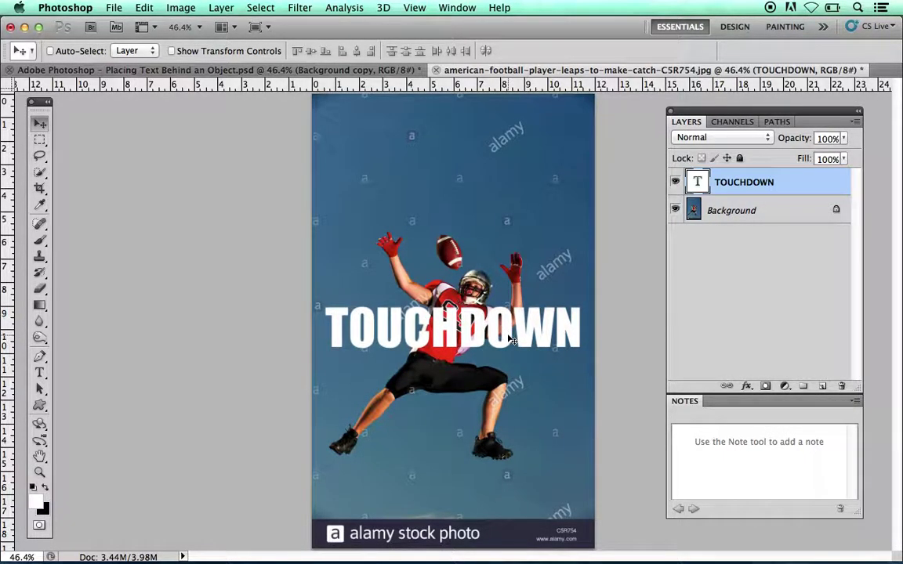
left_click(782, 183)
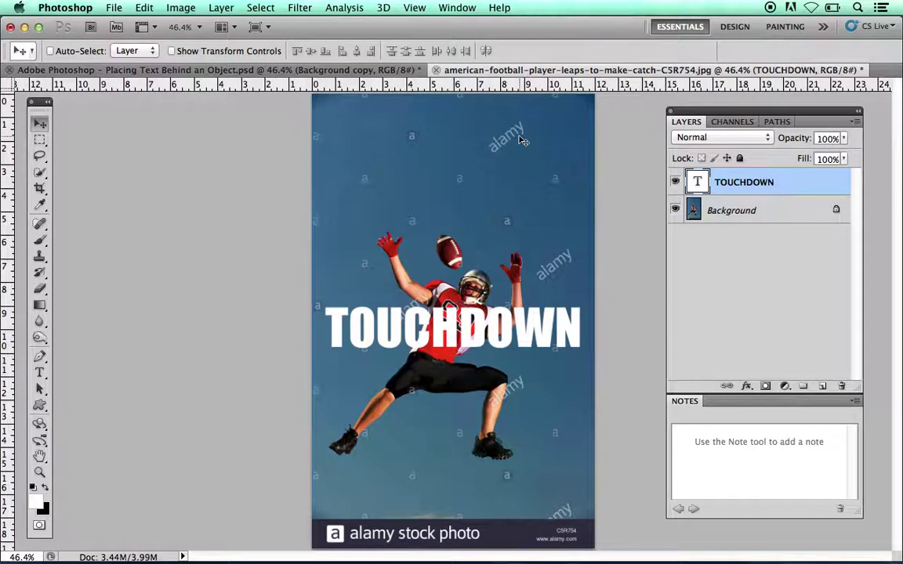
left_click(222, 8)
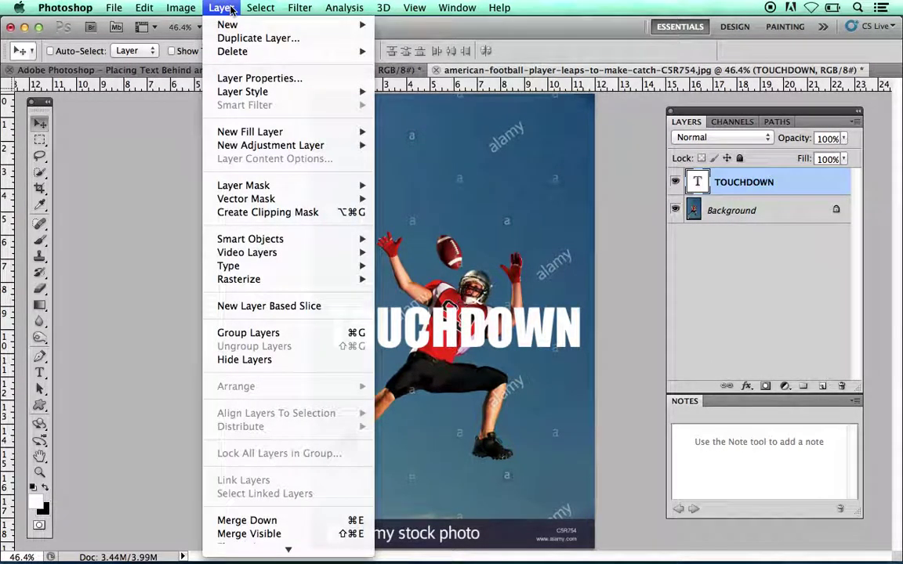
mouse_move(243, 92)
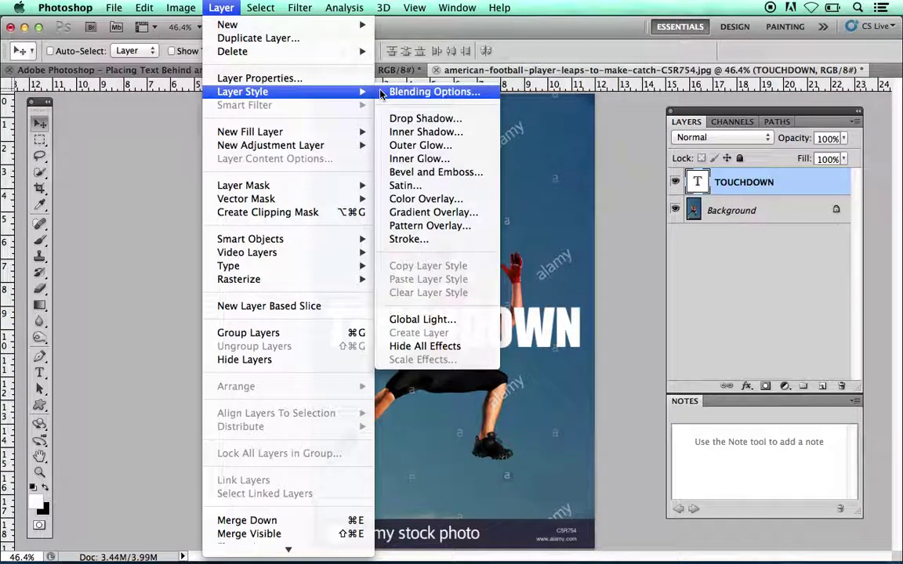
- Enable Drop Shadow in the TOUCHDOWN layer's Layer Style dialog
left_click(382, 93)
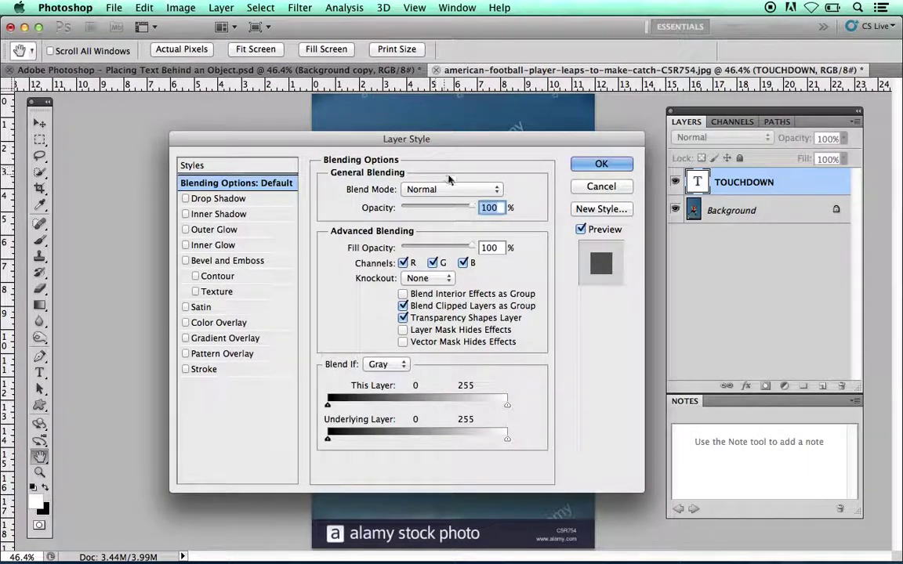
left_click(185, 199)
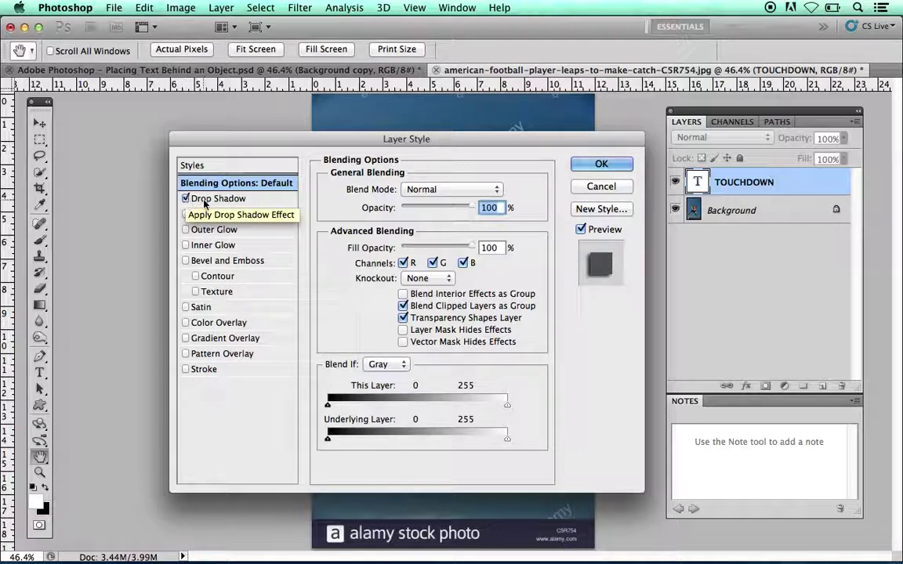
left_click(223, 199)
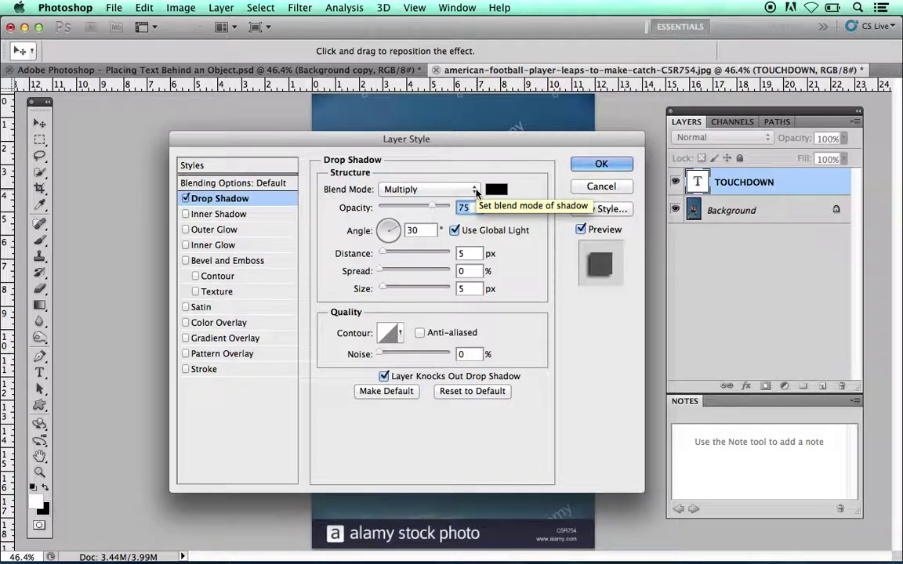
- Set the shadow to Normal blend mode, 60% opacity and 131° angle
left_click(474, 190)
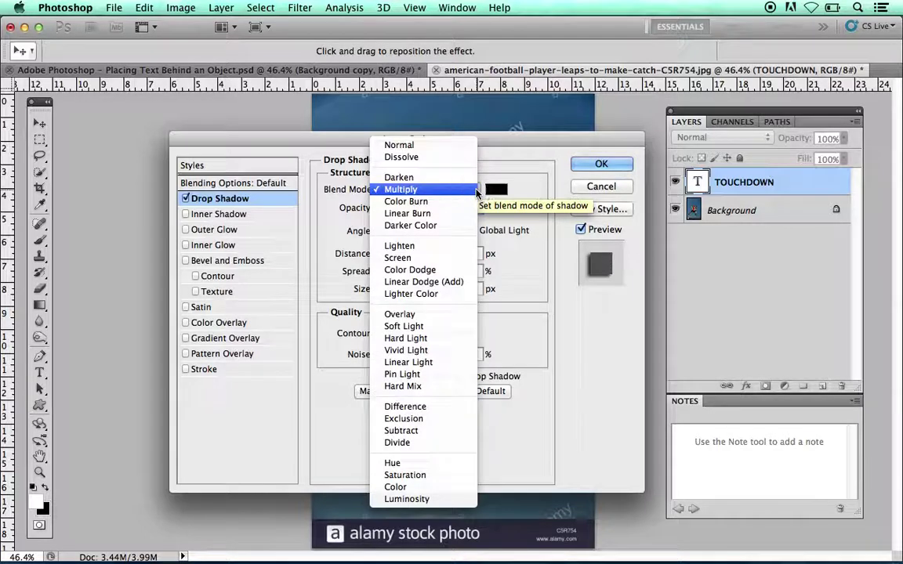
left_click(430, 146)
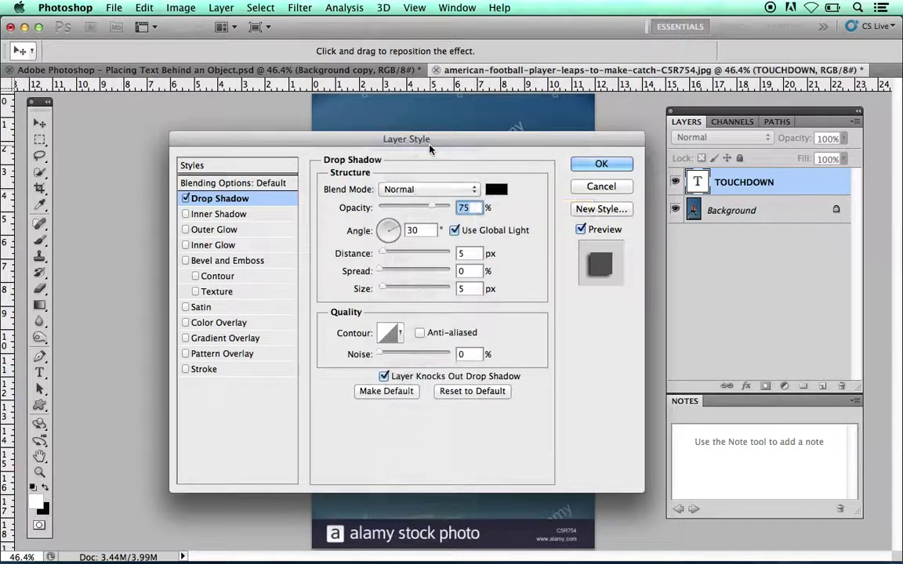
left_click(476, 208)
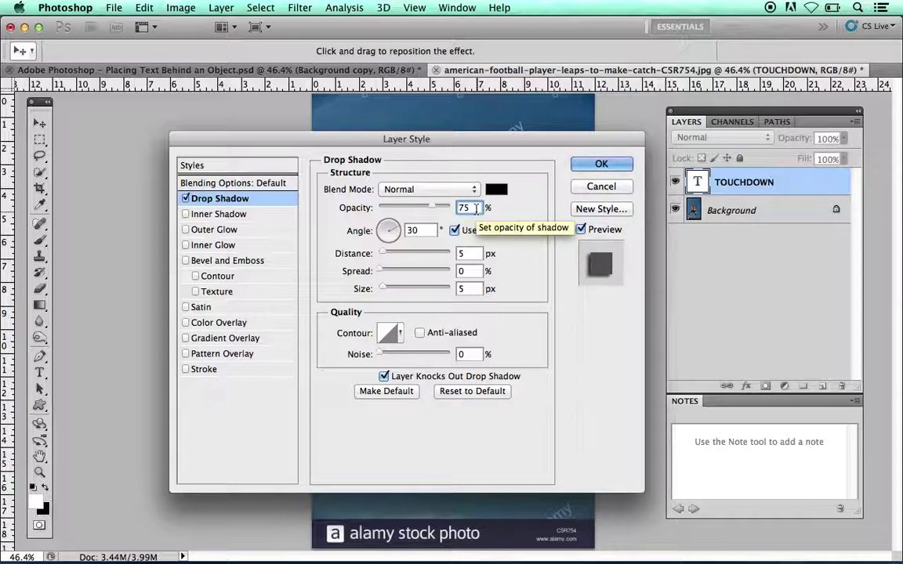
key("BackSpace")
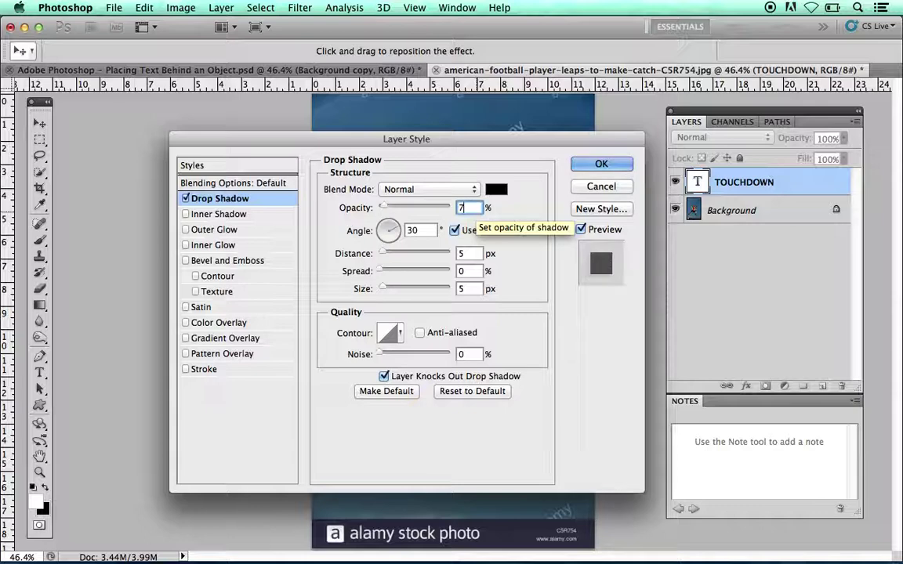
type("60")
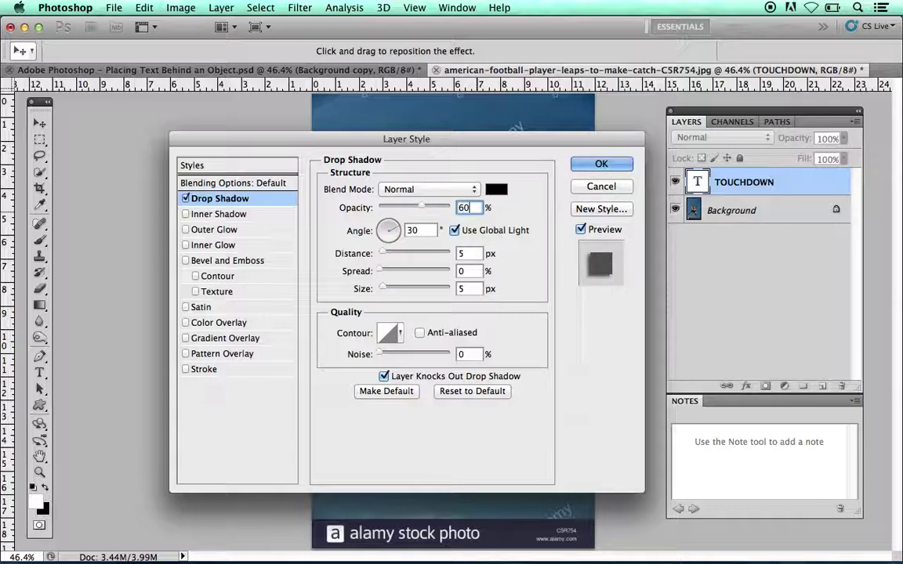
left_click(426, 232)
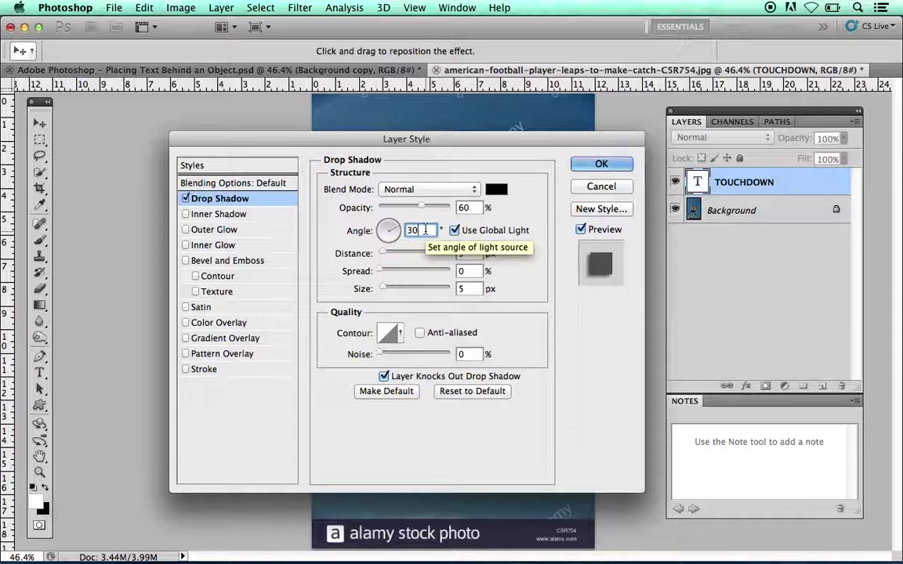
key("BackSpace")
key("BackSpace")
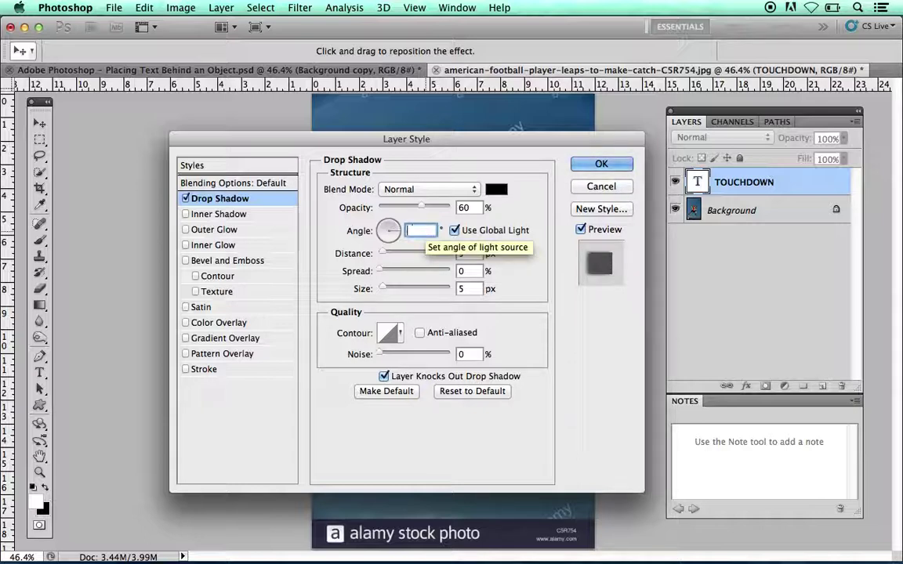
type("131")
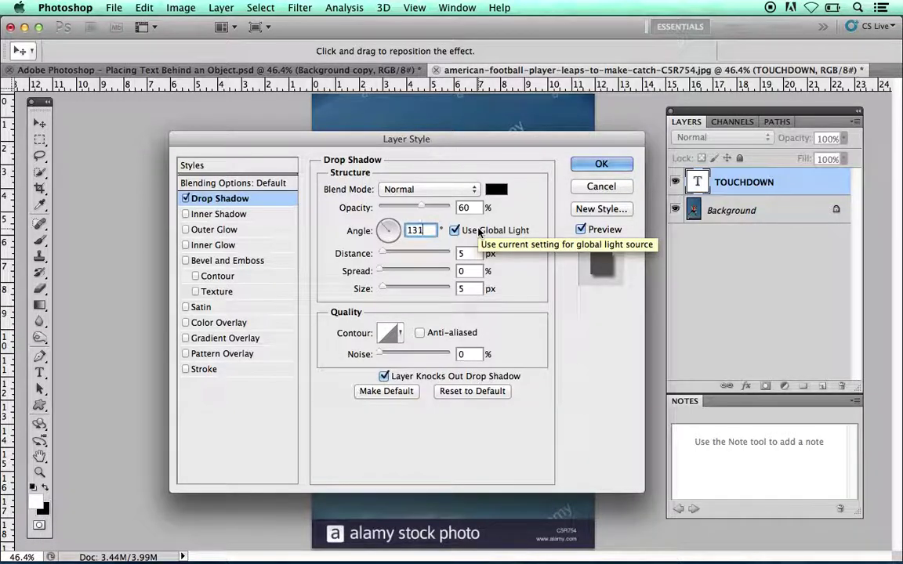
- Set the shadow distance to 8 px, spread 10% and size 7 px
left_click(479, 254)
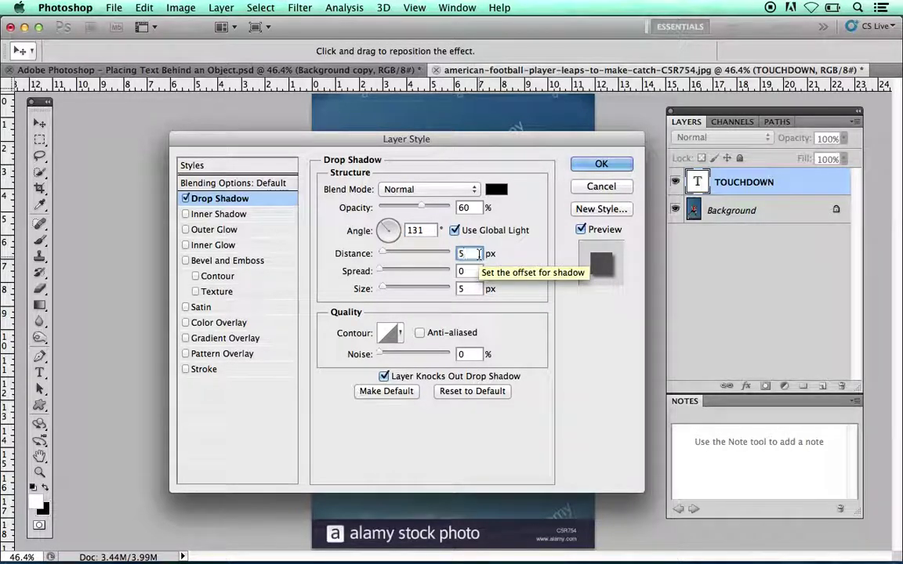
key("BackSpace")
type("8")
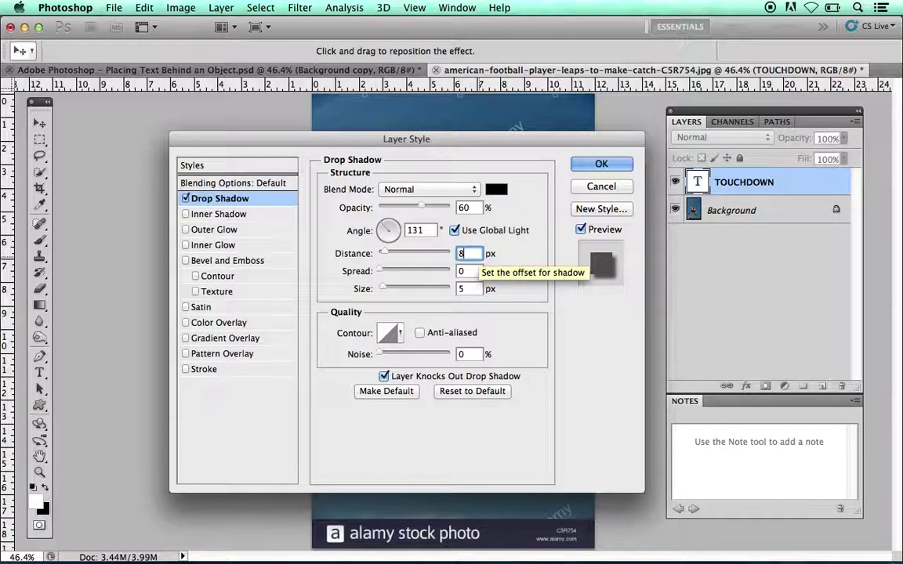
left_click(478, 273)
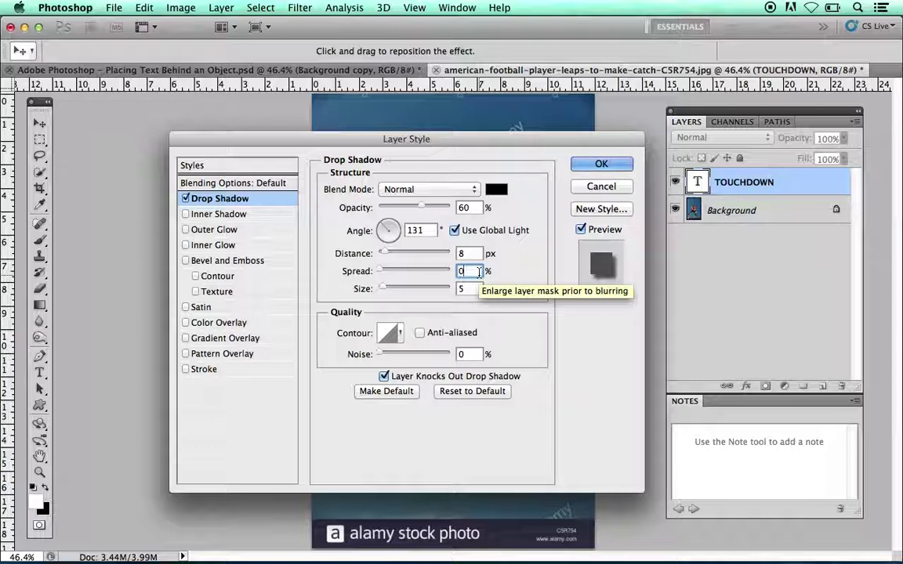
key("BackSpace")
type("10")
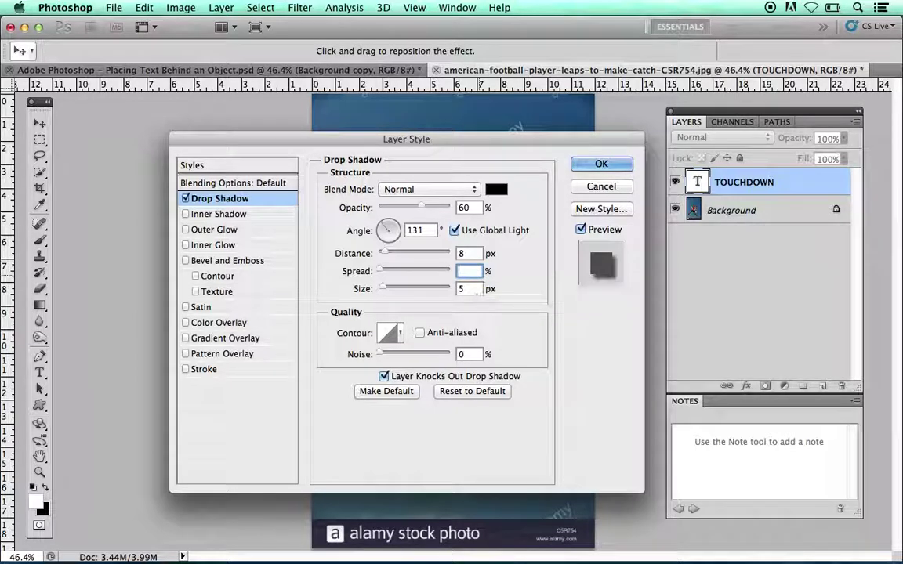
left_click(474, 289)
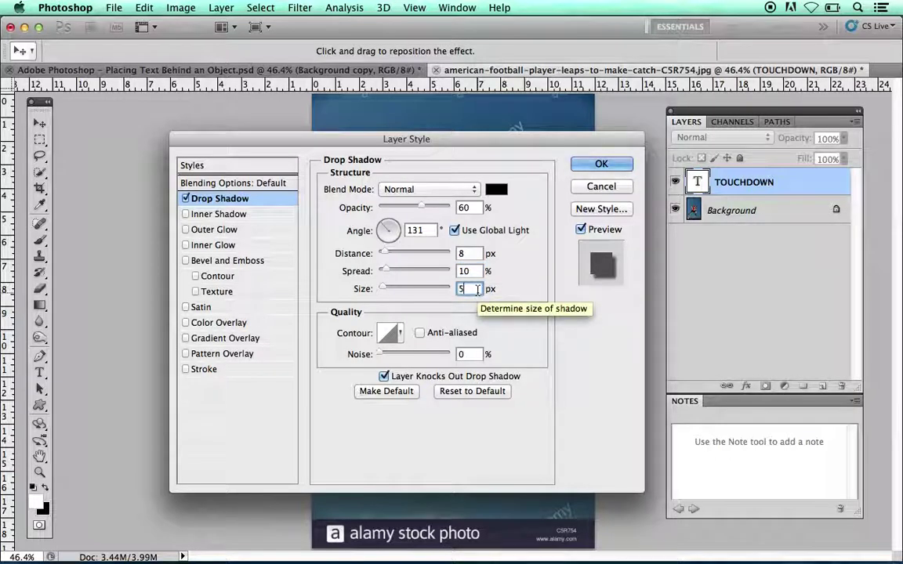
key("BackSpace")
type("7")
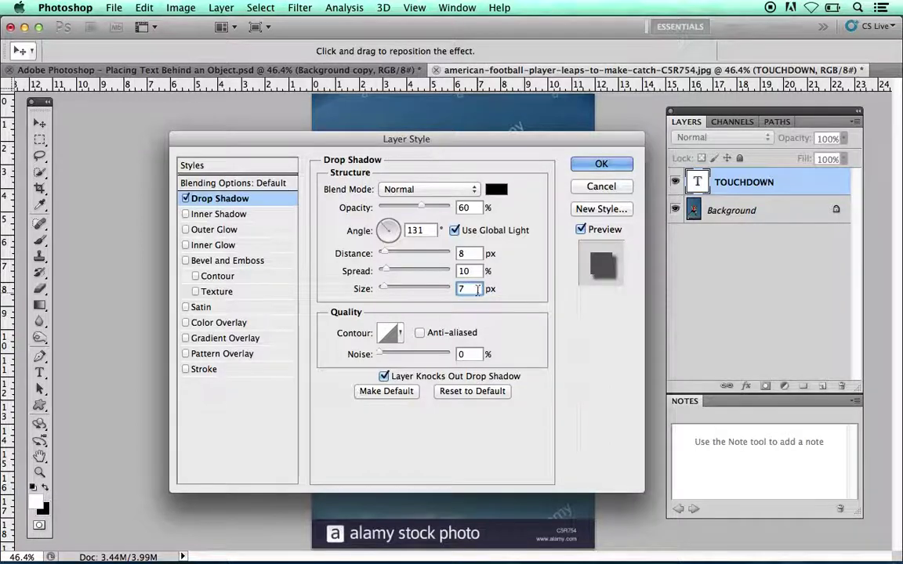
- Apply the drop shadow, hide the TOUCHDOWN layer and select the Background layer
left_click(618, 167)
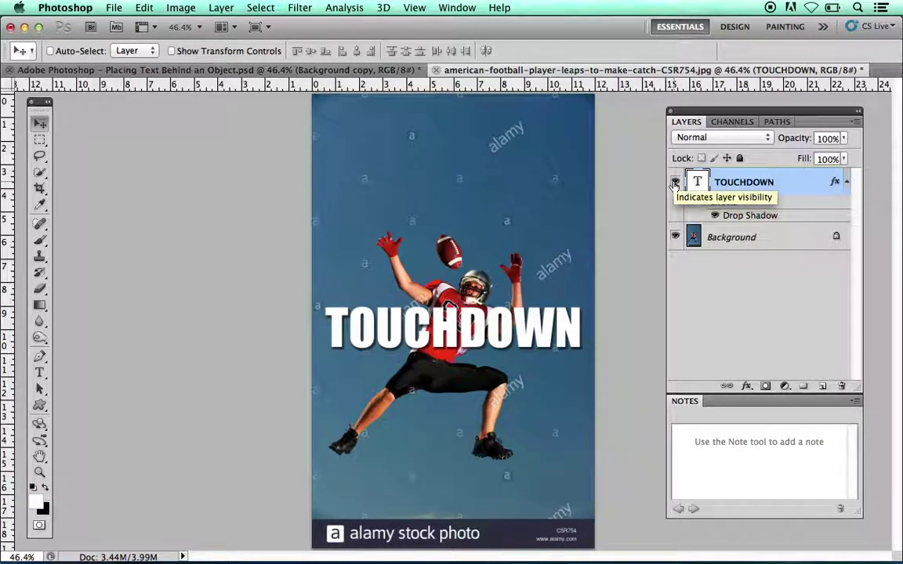
left_click(675, 183)
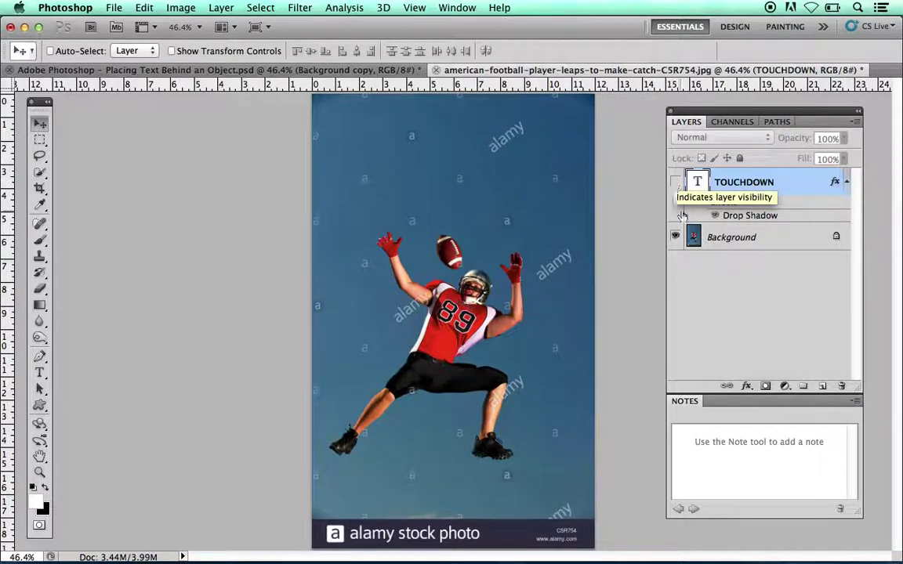
left_click(771, 235)
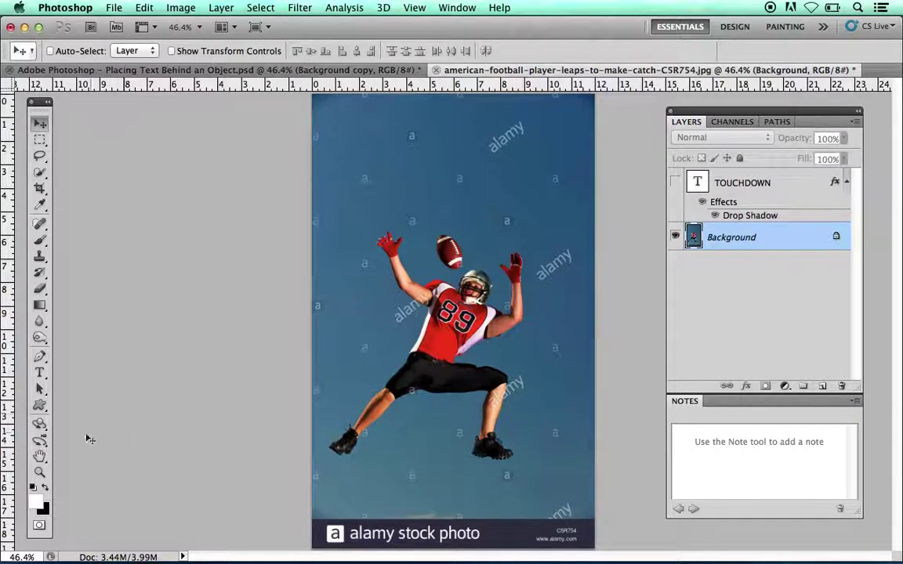
- Zoom in on the player's torso with a Zoom tool marquee
left_click(41, 474)
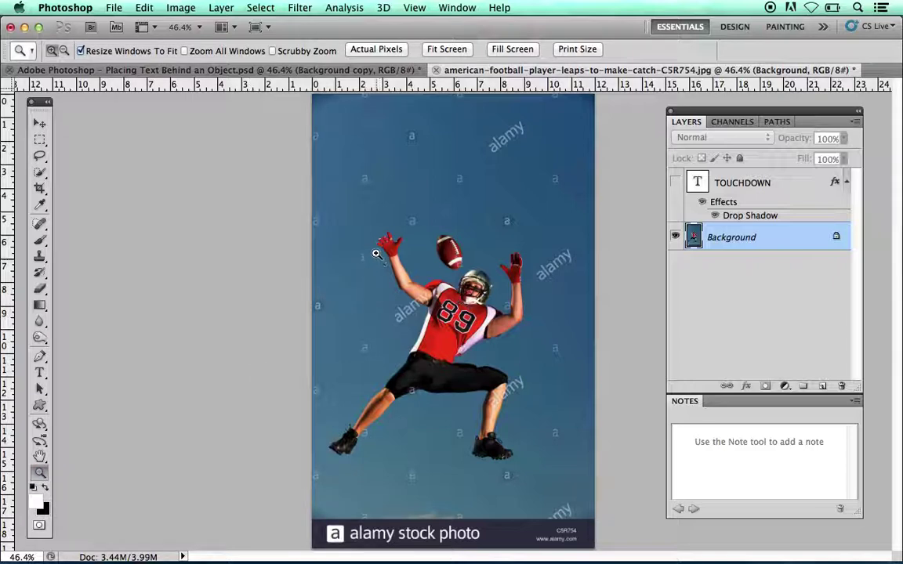
left_click_drag(456, 298, 534, 377)
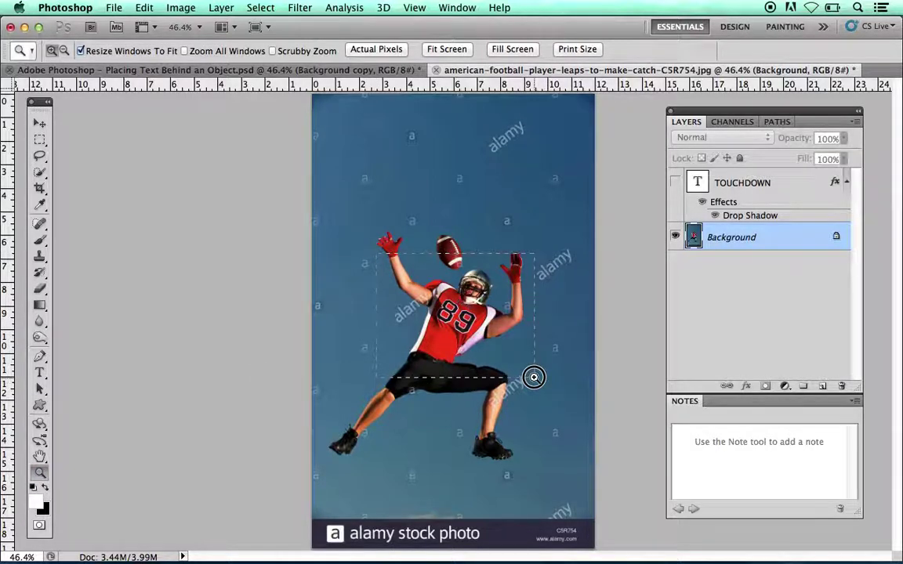
left_click_drag(534, 377, 534, 377)
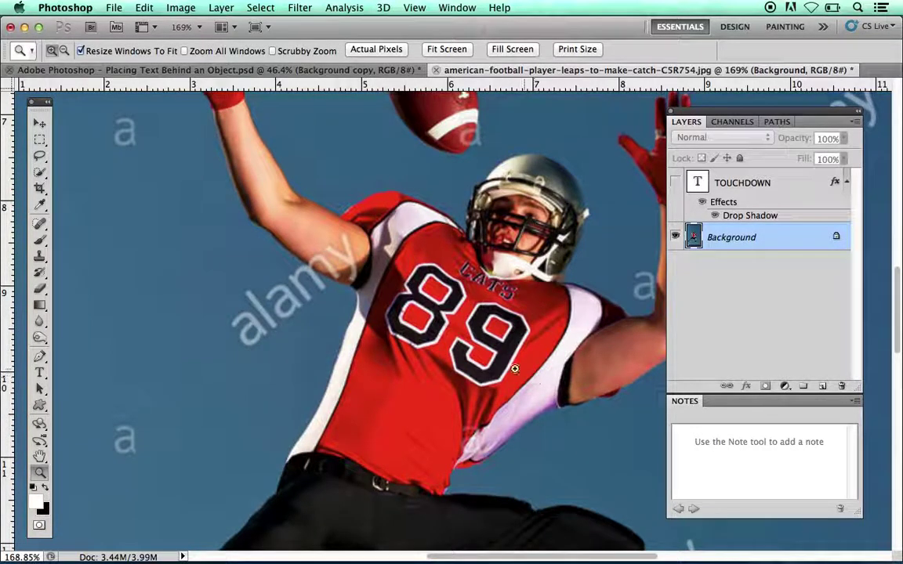
left_click(41, 174)
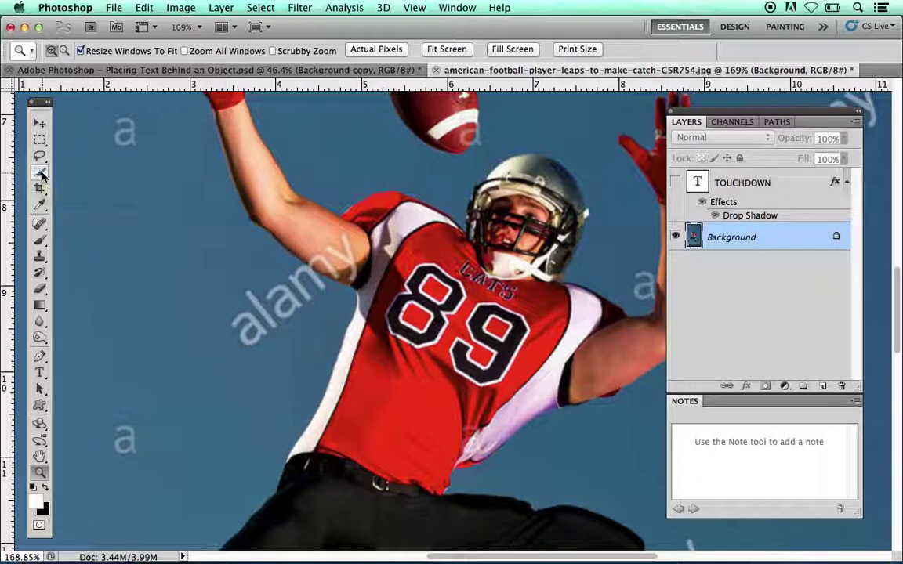
- With Quick Selection, select the player's raised upper arm, jersey and torso
right_click(42, 174)
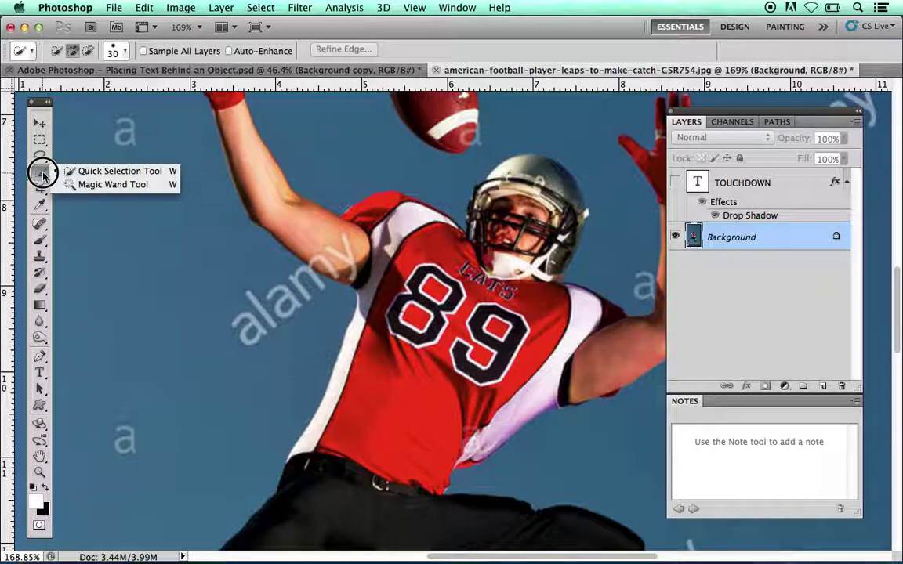
left_click(167, 172)
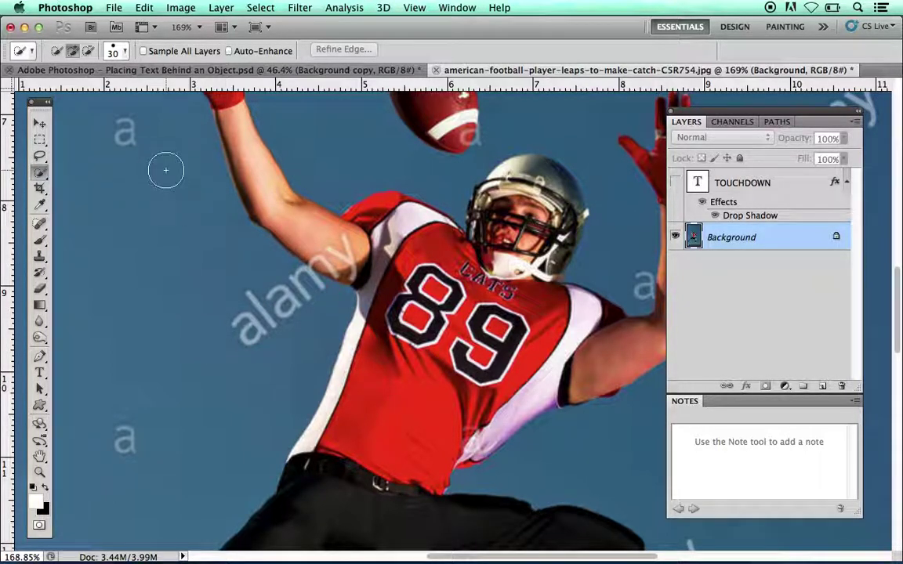
left_click(124, 51)
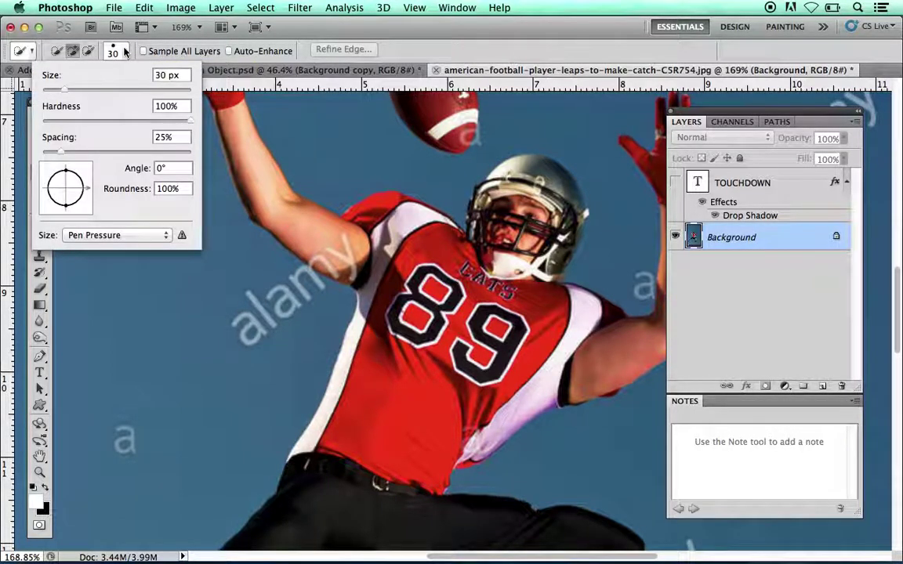
left_click(169, 74)
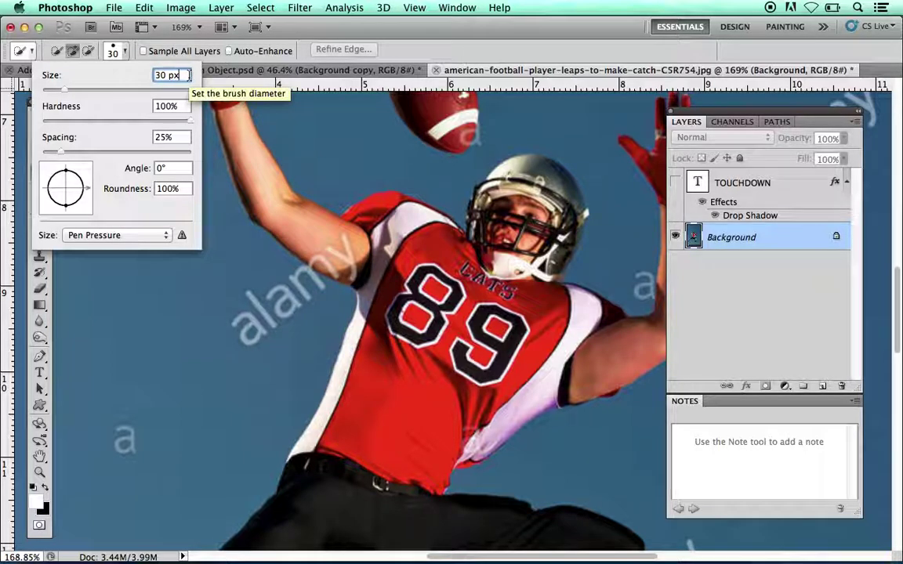
left_click(116, 49)
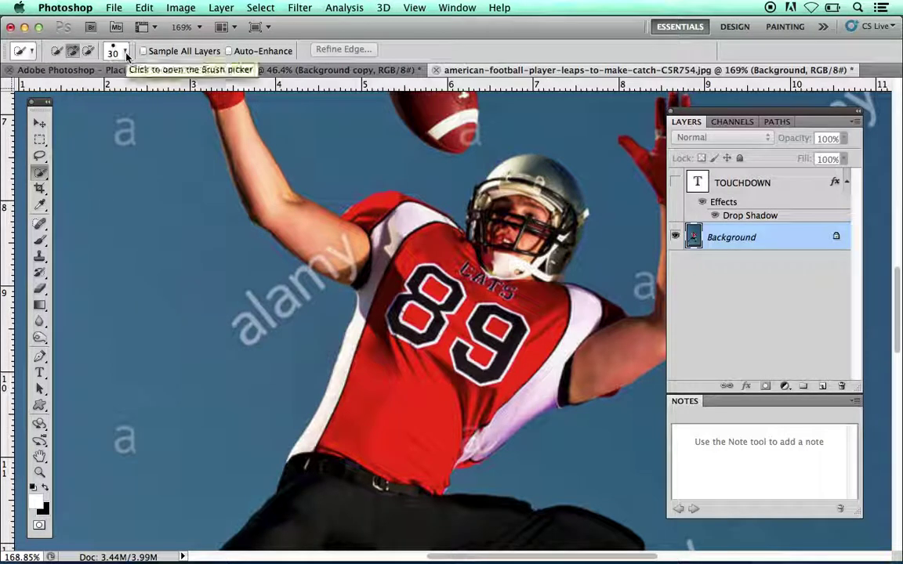
left_click(255, 180)
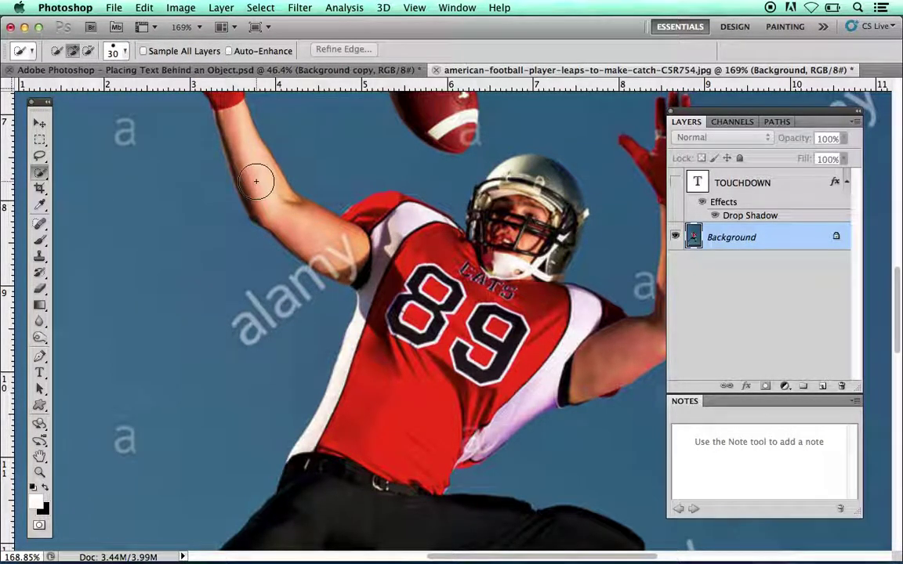
mouse_move(255, 180)
left_mouse_down()
mouse_move(296, 227)
mouse_move(306, 222)
mouse_move(322, 252)
mouse_move(352, 260)
mouse_move(373, 237)
mouse_move(373, 211)
left_mouse_up()
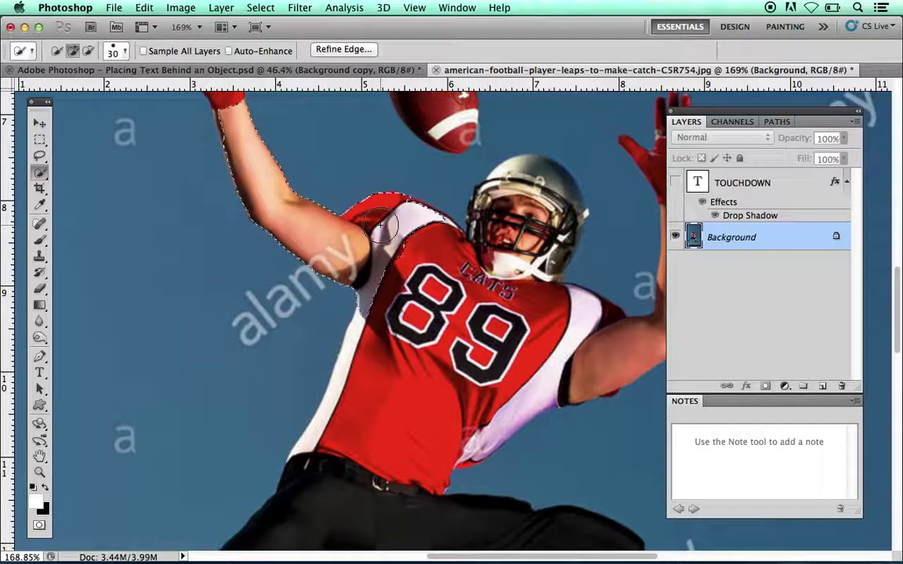
mouse_move(378, 287)
left_mouse_down()
mouse_move(375, 318)
mouse_move(411, 339)
mouse_move(470, 321)
mouse_move(524, 382)
left_mouse_up()
- Enlarge the brush to add helmet, face and right arm, then shrink it for the shoulder
key("bracketright")
key("bracketright")
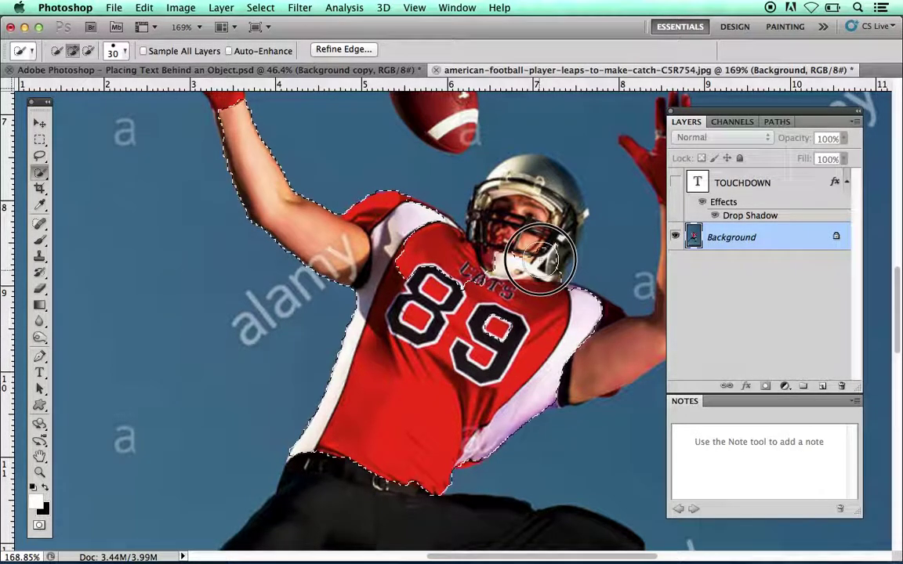
mouse_move(548, 231)
left_mouse_down()
mouse_move(554, 201)
mouse_move(574, 191)
mouse_move(558, 202)
mouse_move(564, 208)
mouse_move(530, 176)
mouse_move(484, 200)
mouse_move(492, 200)
mouse_move(483, 191)
mouse_move(480, 206)
mouse_move(493, 201)
left_mouse_up()
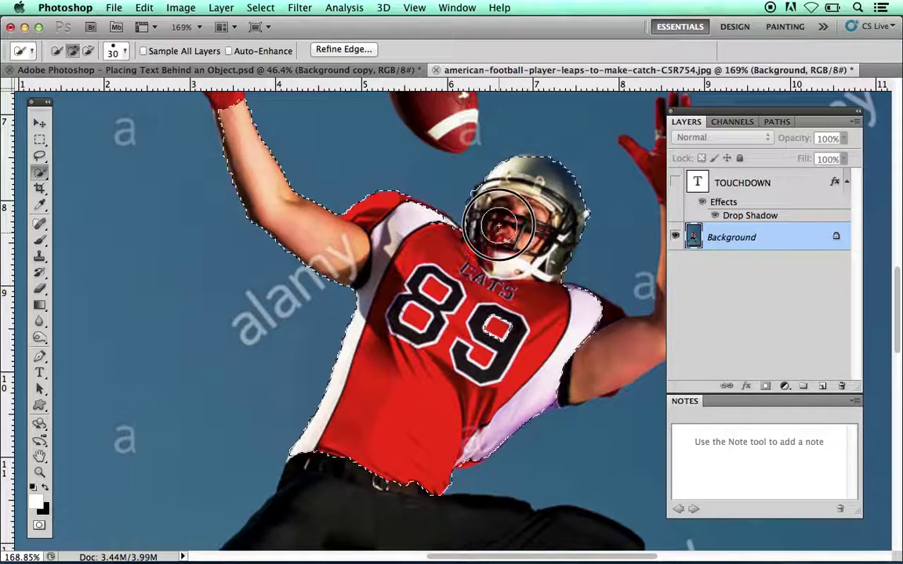
mouse_move(495, 288)
left_mouse_down()
mouse_move(540, 359)
mouse_move(570, 368)
mouse_move(593, 360)
left_mouse_up()
key("bracketleft")
key("bracketleft")
key("bracketleft")
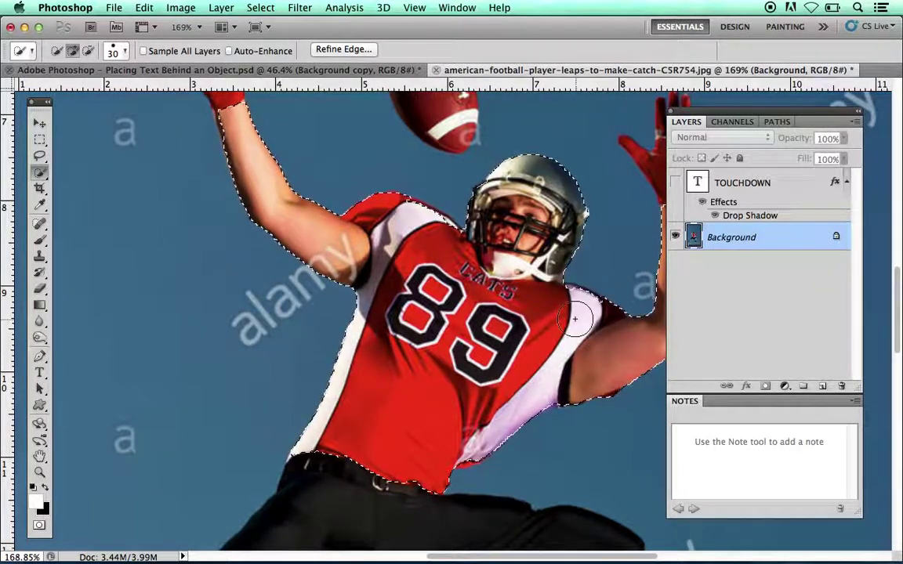
left_click_drag(573, 309, 571, 304)
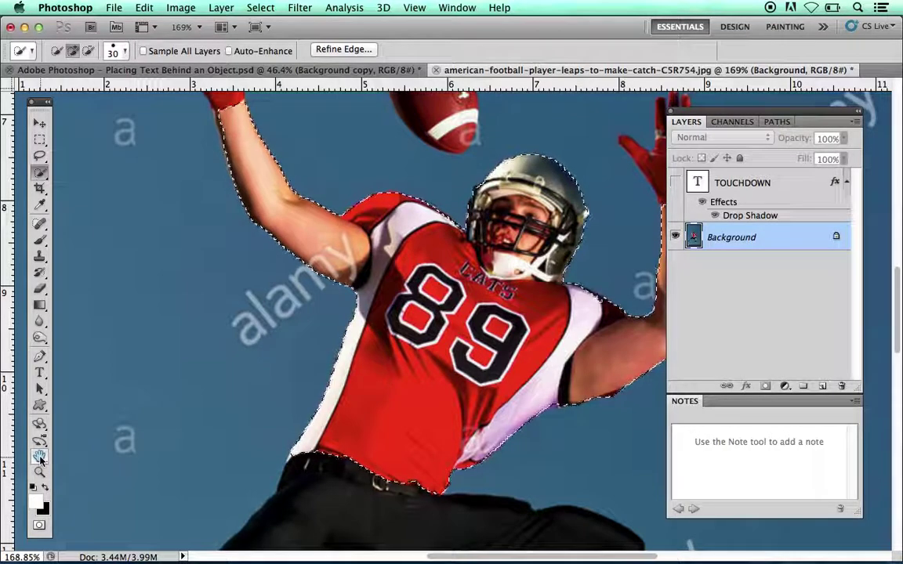
- Pan the view left with the Hand tool so both raised hands show, then resume Quick Selection
left_click(40, 458)
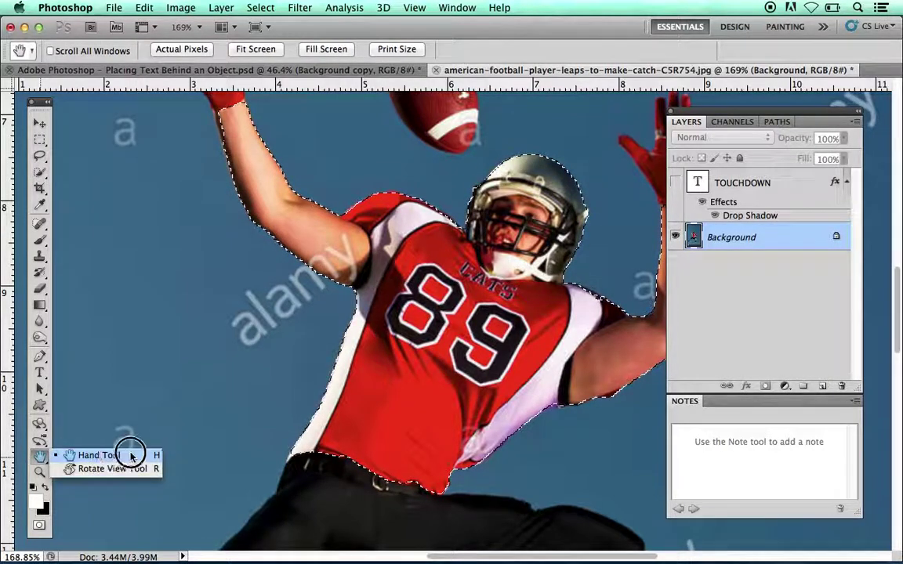
left_click(122, 456)
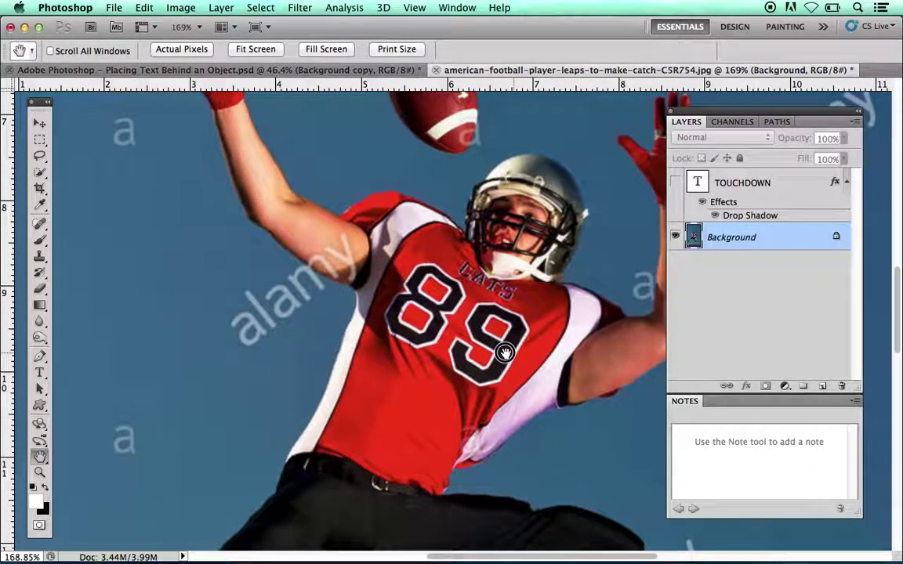
left_click_drag(509, 356, 449, 356)
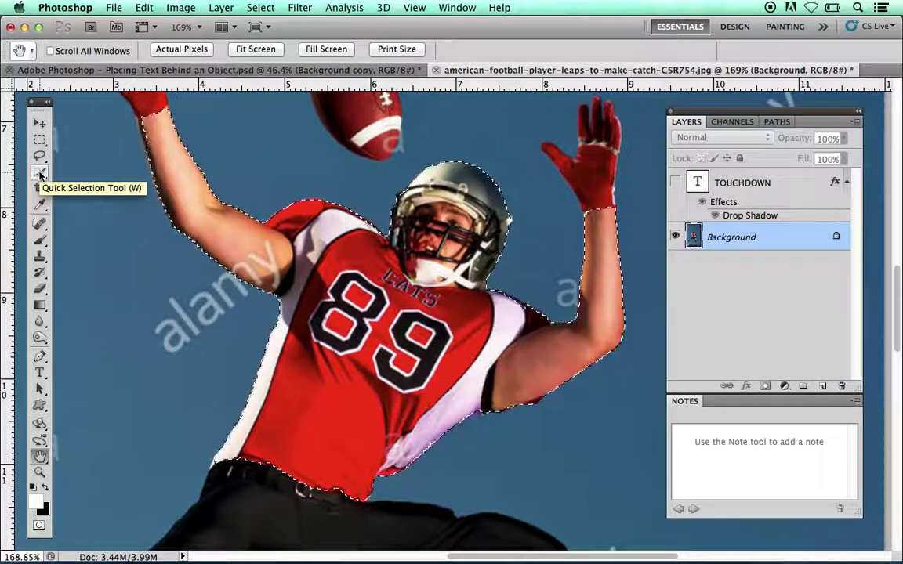
left_click(39, 173)
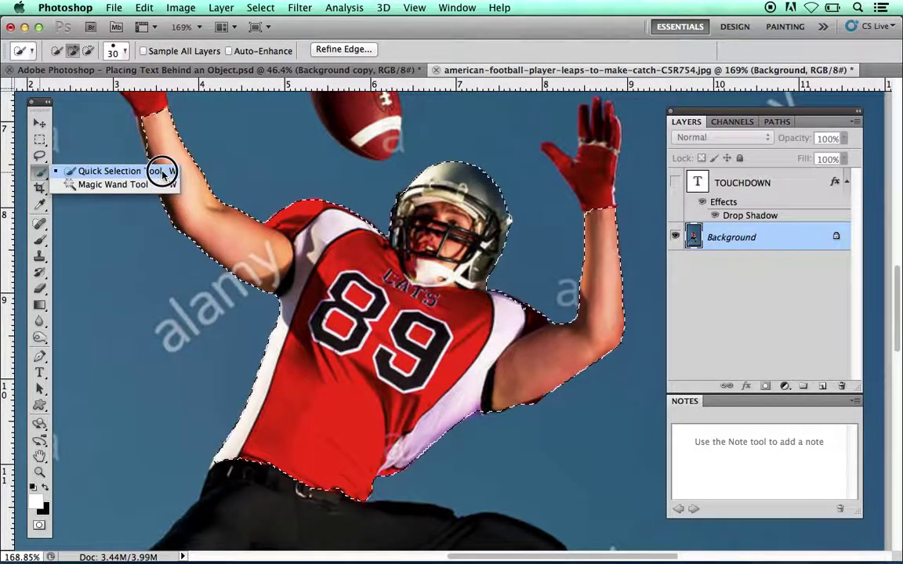
left_click(154, 172)
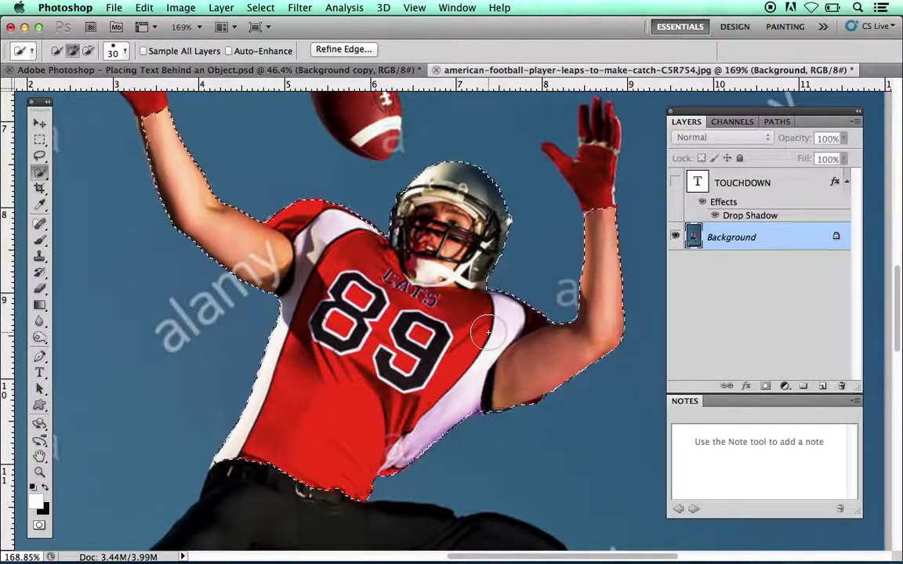
left_click(370, 50)
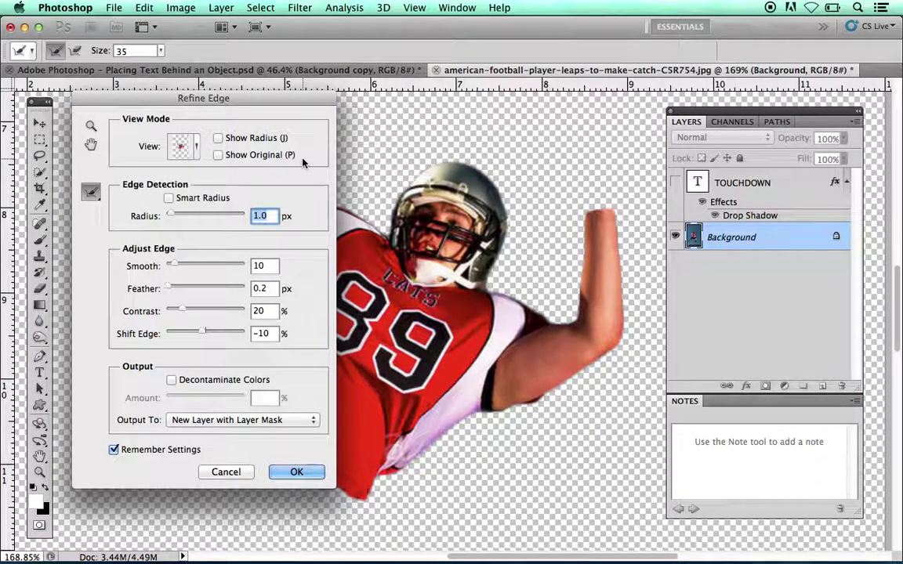
- Refine edge (Radius 1.0, Smooth 10, Feather 0.2 px, Contrast 20%, Shift −10%) to a new masked layer
left_click(273, 216)
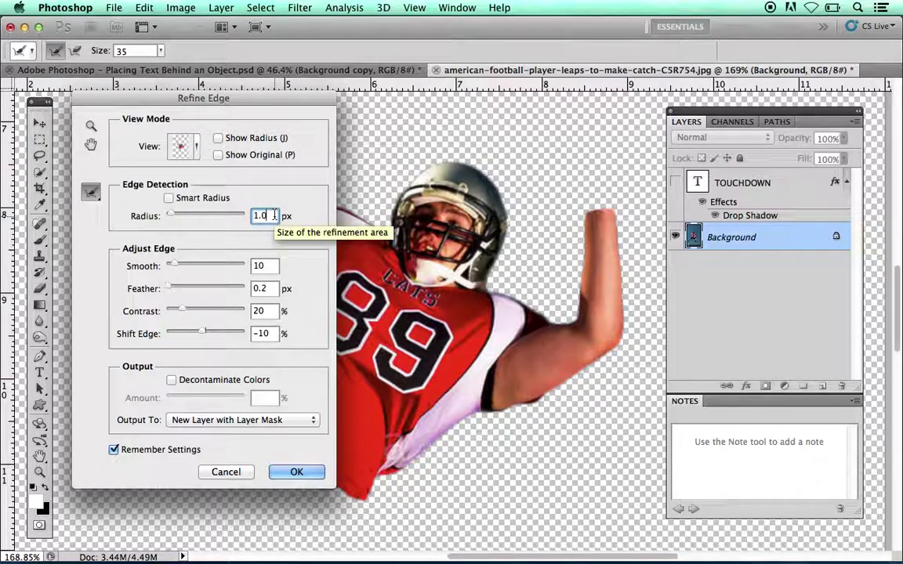
left_click(270, 265)
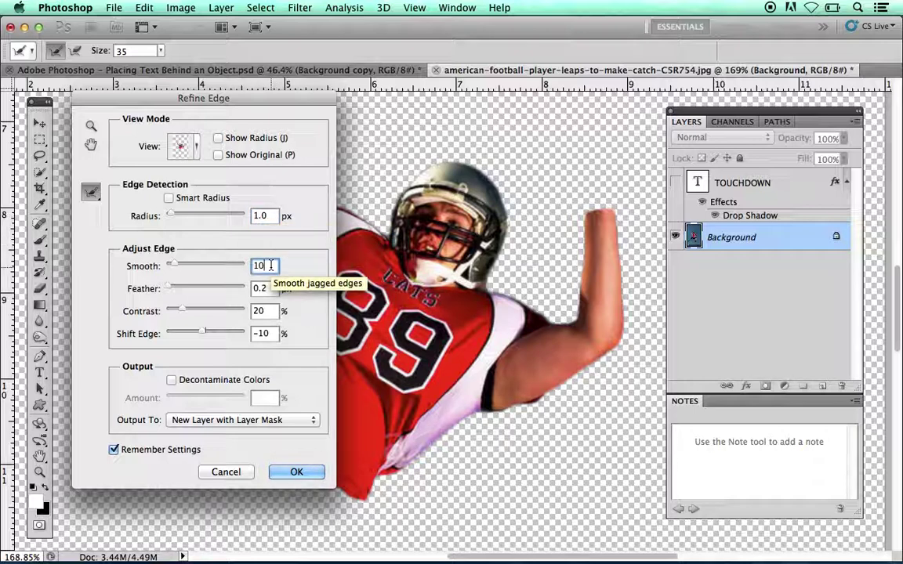
left_click(274, 289)
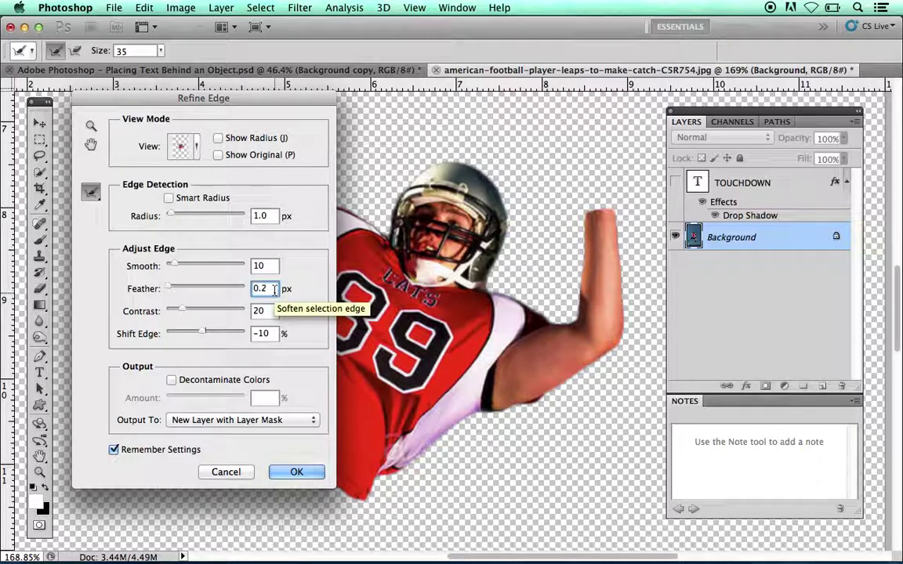
left_click(270, 311)
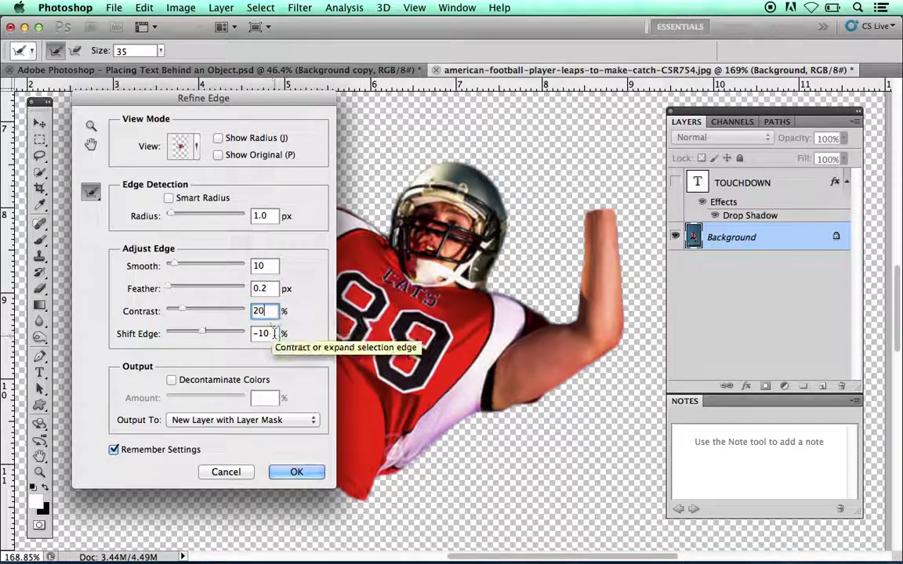
left_click(273, 334)
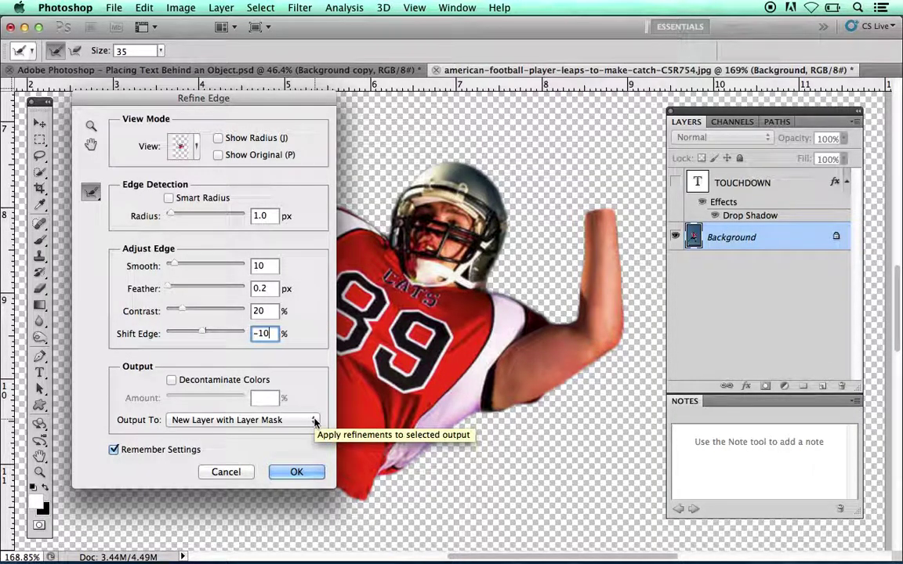
left_click(314, 422)
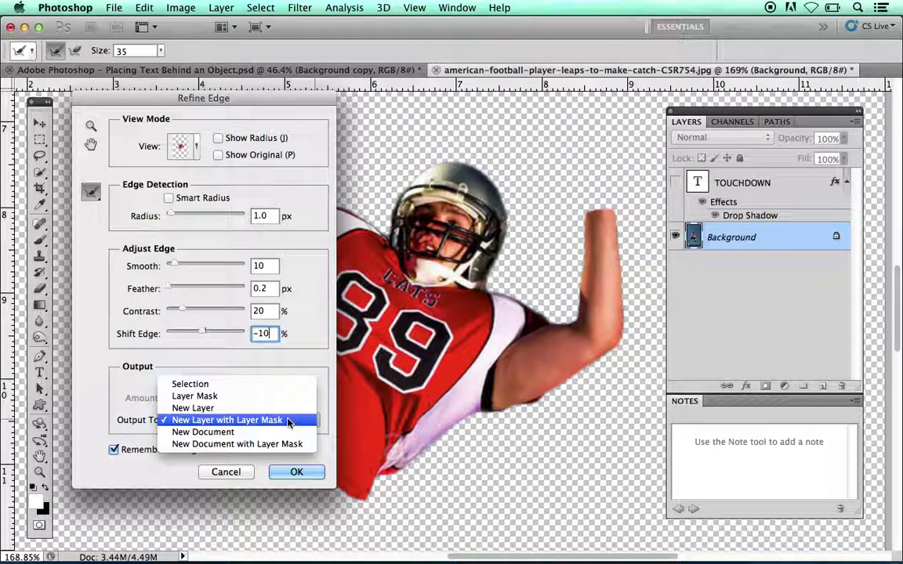
left_click(288, 420)
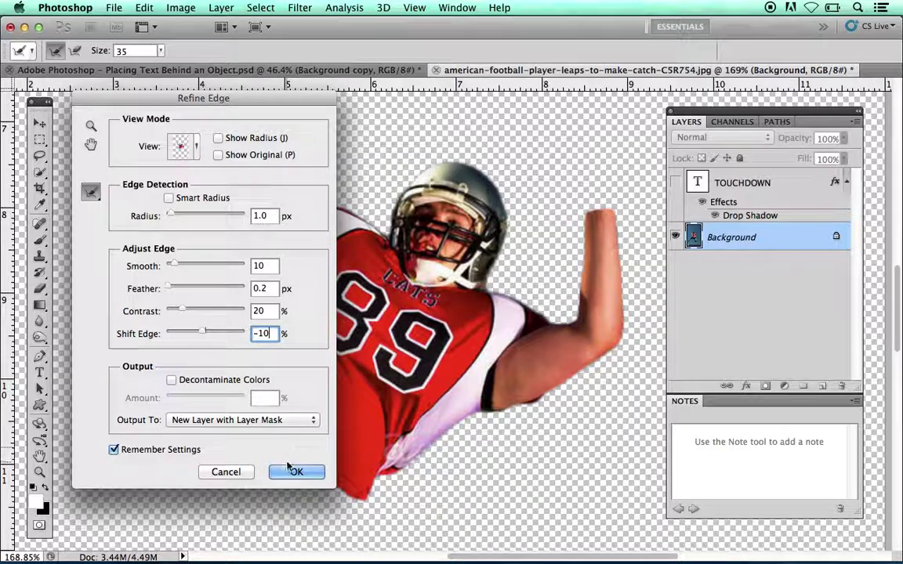
left_click(310, 475)
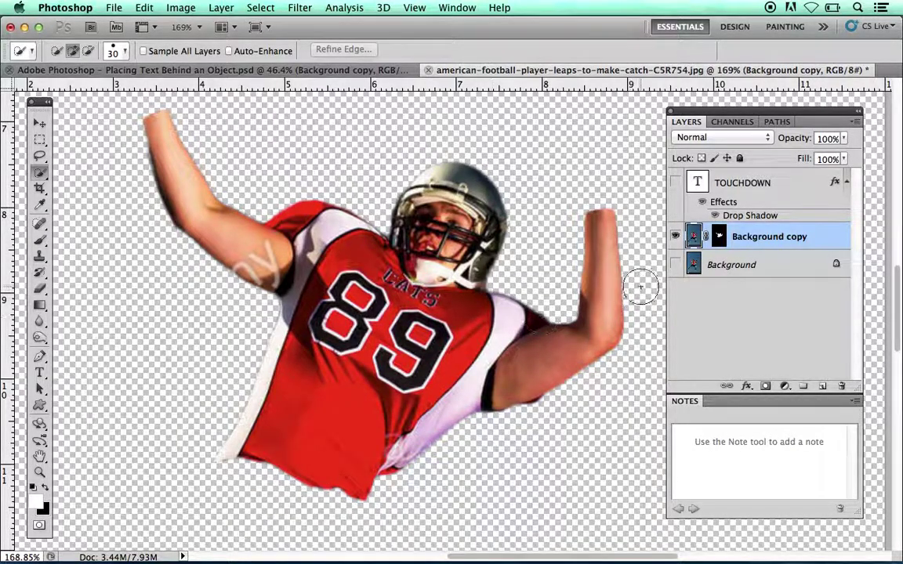
- Move the Background copy player layer above TOUCHDOWN, then show the TOUCHDOWN and Background layers
left_click_drag(818, 237, 816, 170)
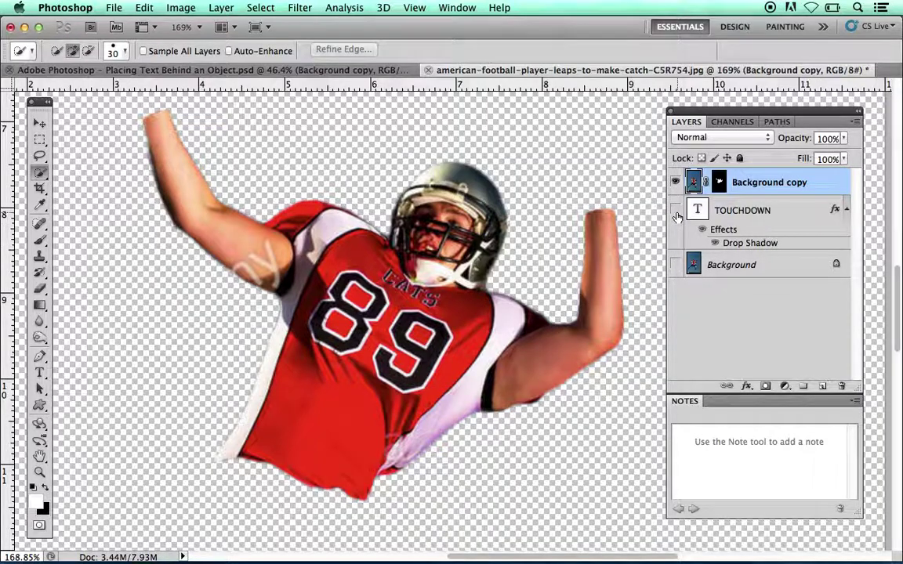
left_click(675, 210)
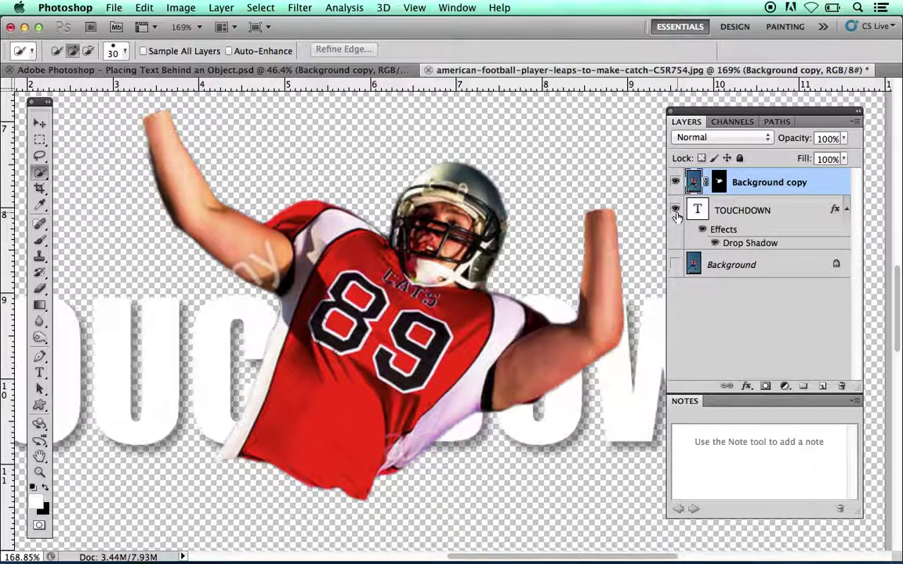
left_click(675, 265)
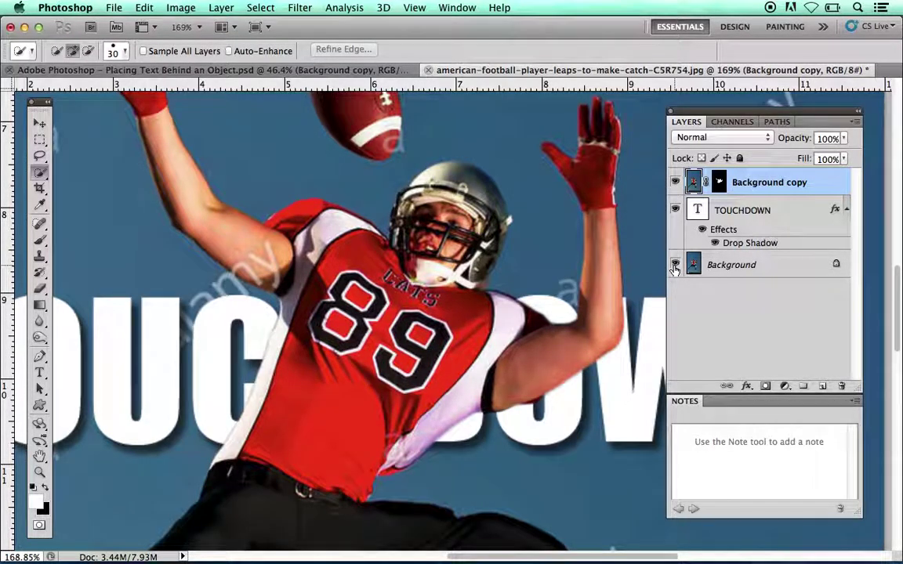
left_click(416, 9)
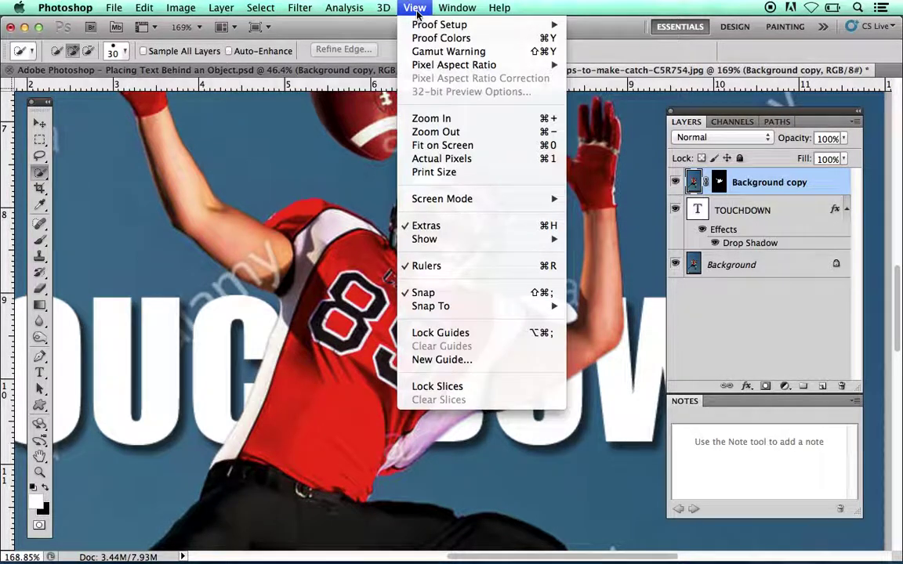
- Fit the poster on screen, then toggle the player and TOUCHDOWN layers to compare, leaving TOUCHDOWN hidden
left_click(484, 145)
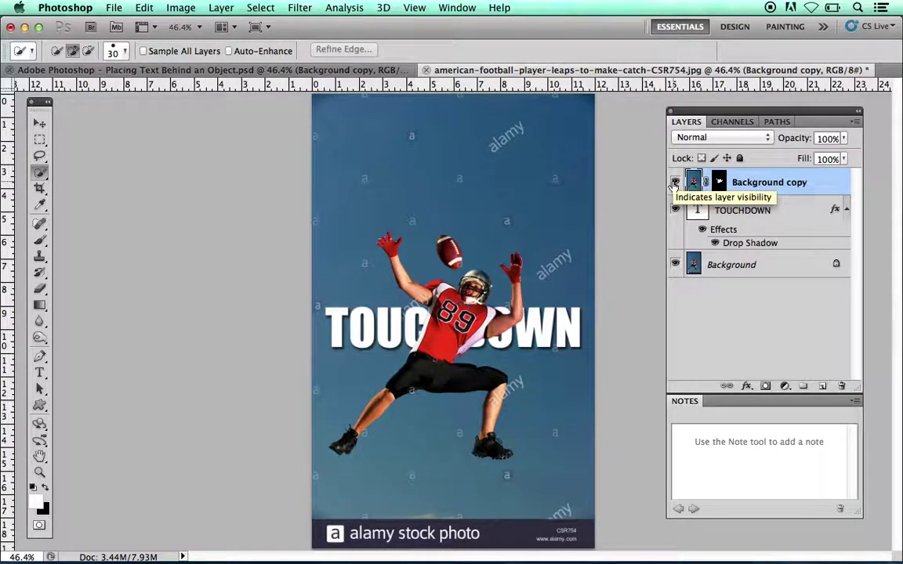
left_click(674, 182)
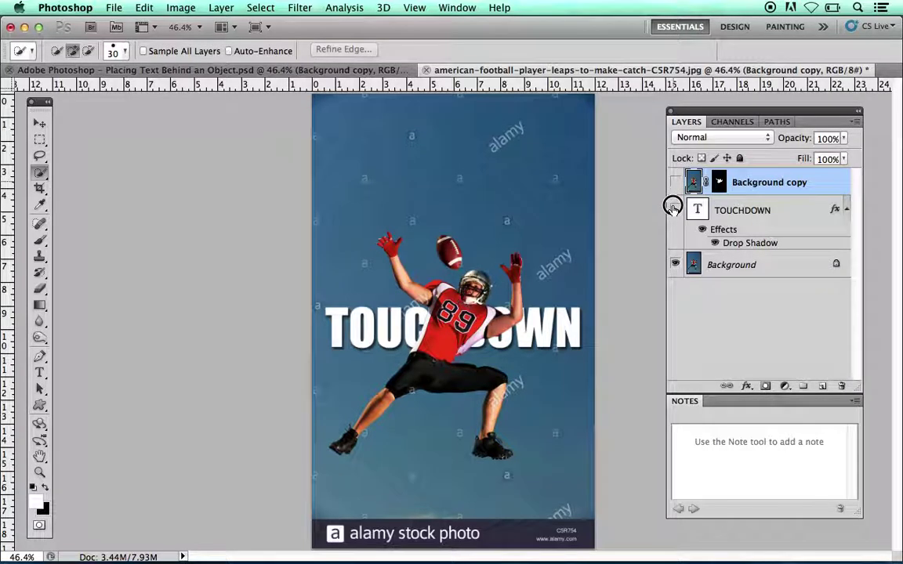
left_click(674, 209)
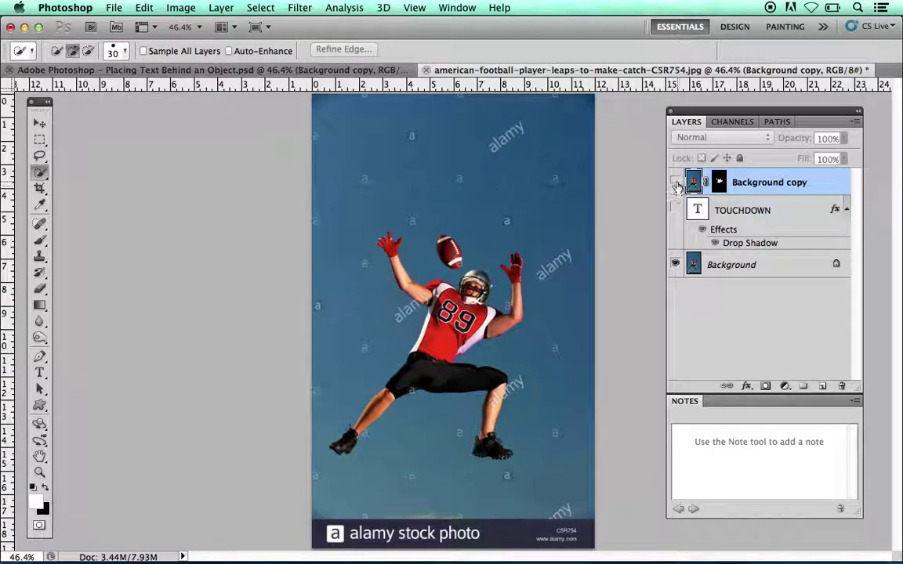
left_click(675, 182)
left_click(675, 210)
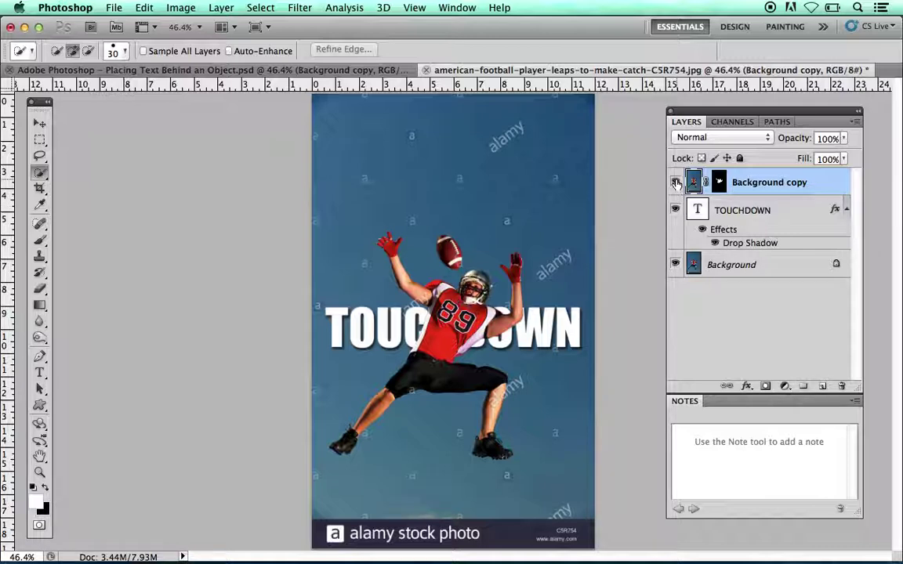
left_click(675, 183)
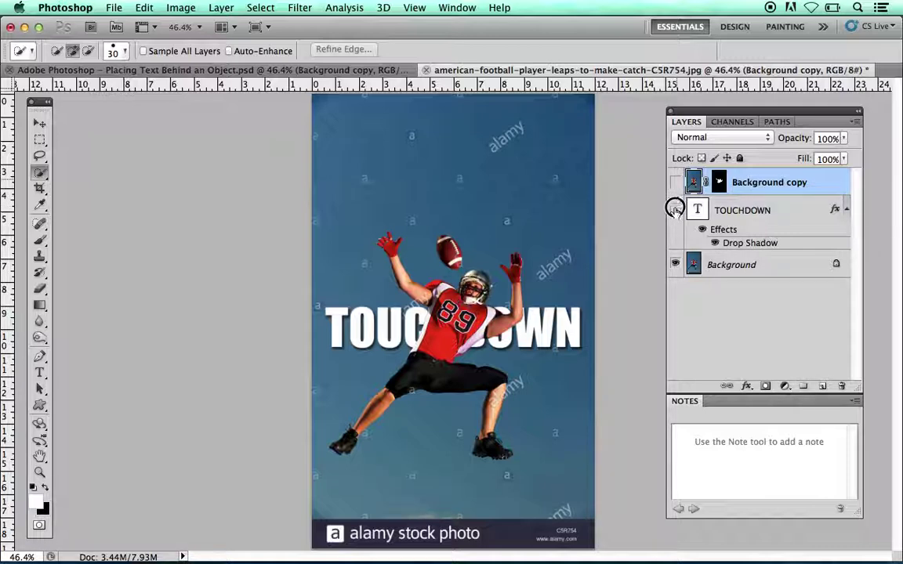
left_click(675, 210)
left_click(675, 182)
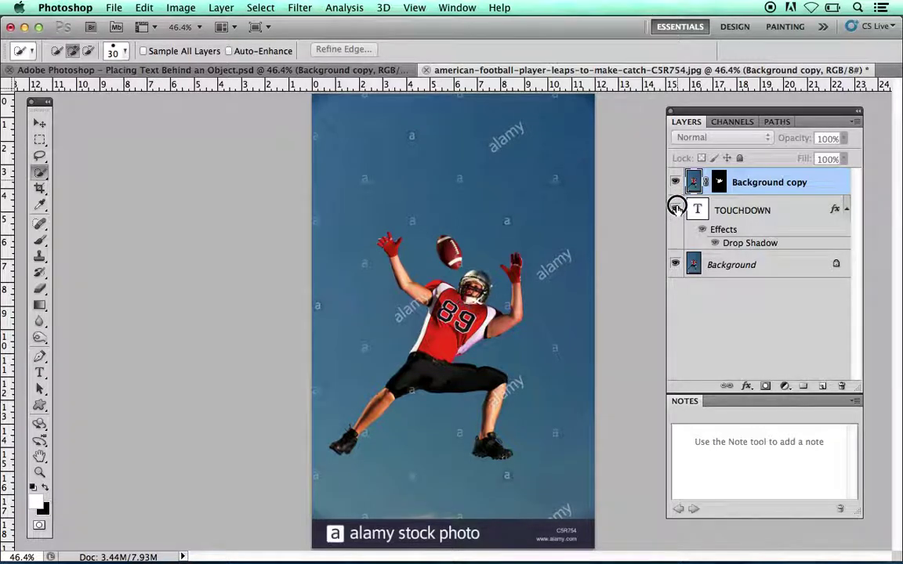